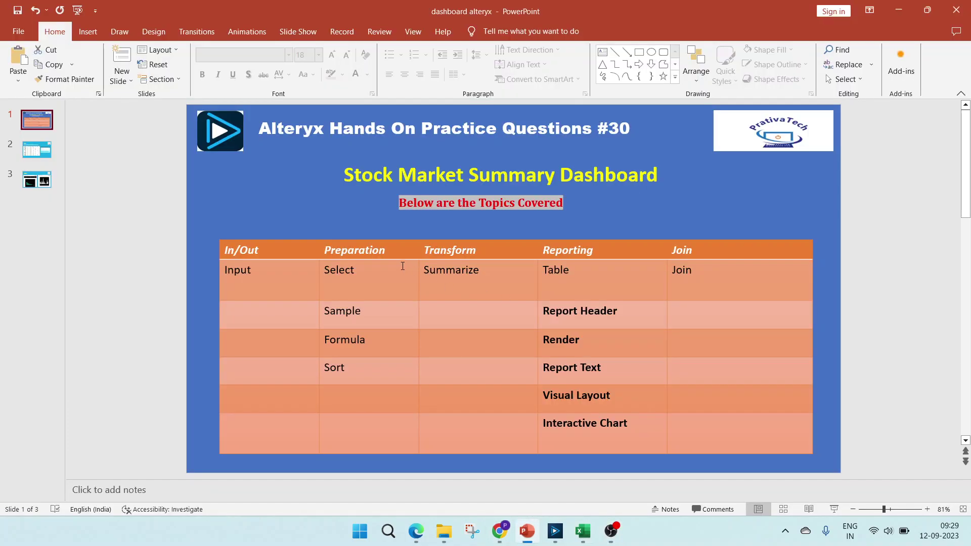
Show the Data slide, then bring up the moneycontrol NIFTY 50 stock table in Chrome
key(XF86MonBrightnessUp)
click(37, 150)
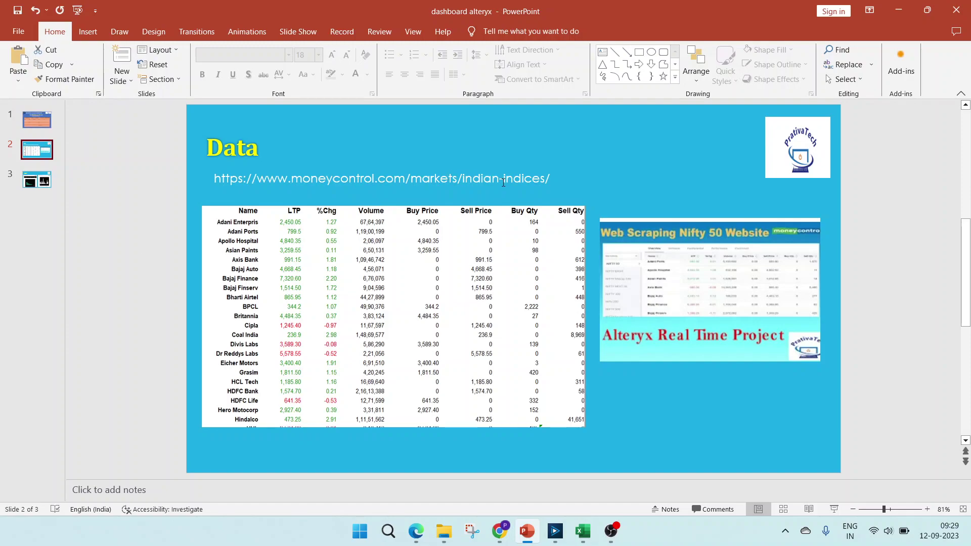
click(499, 533)
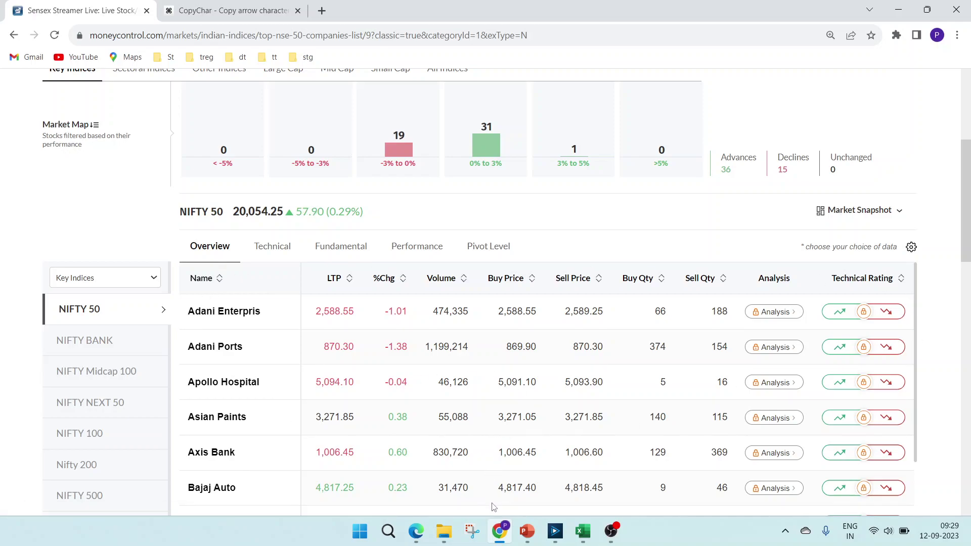
Bring PowerPoint back to the Data slide with the NIFTY 50 table snapshot
click(527, 531)
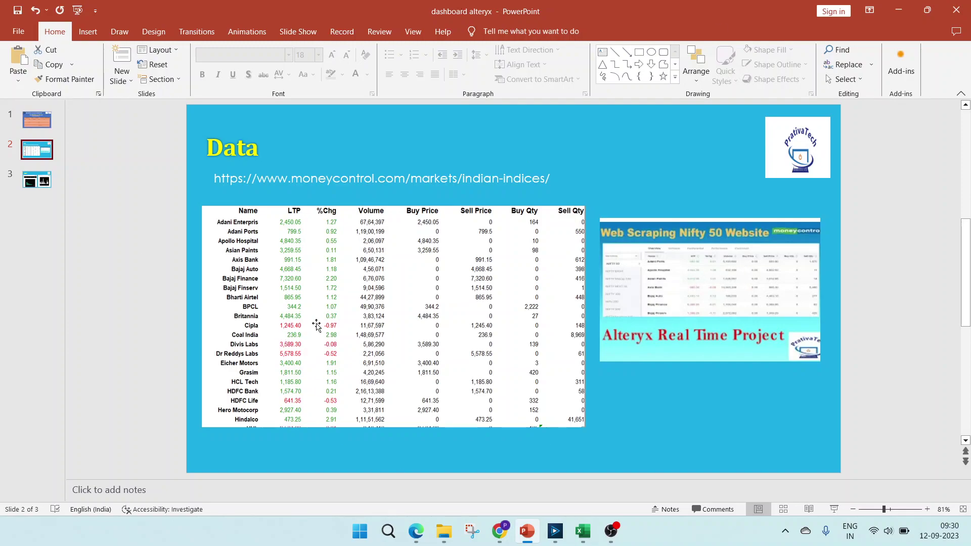
click(572, 544)
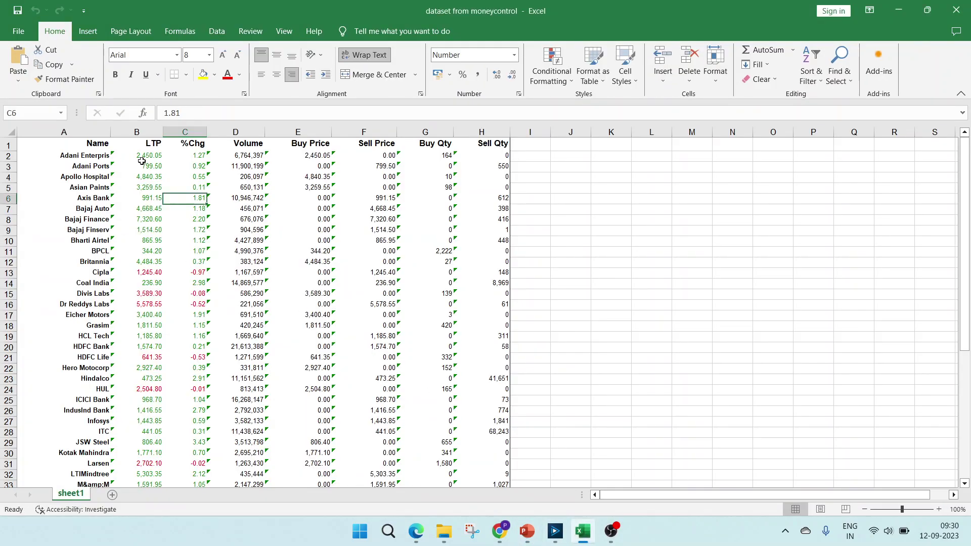
click(142, 160)
click(157, 242)
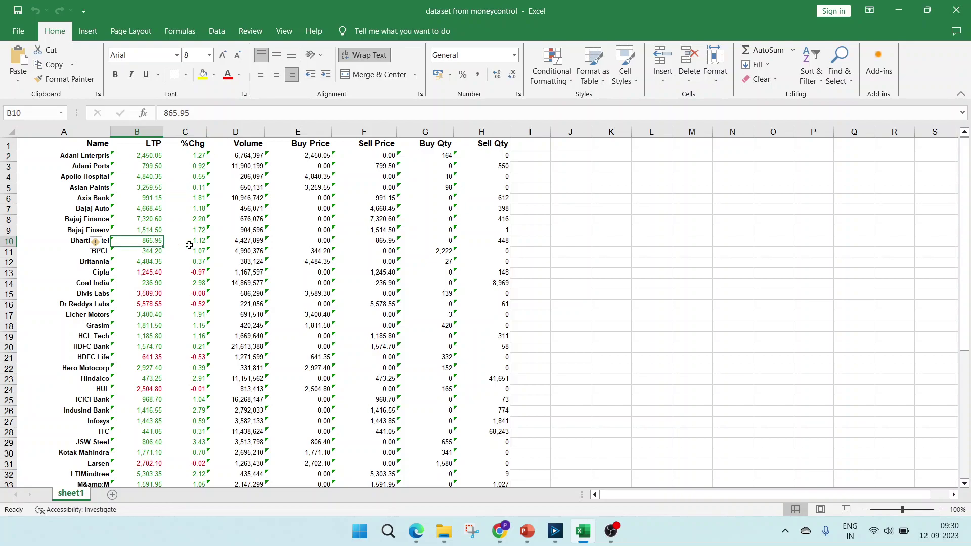
click(499, 542)
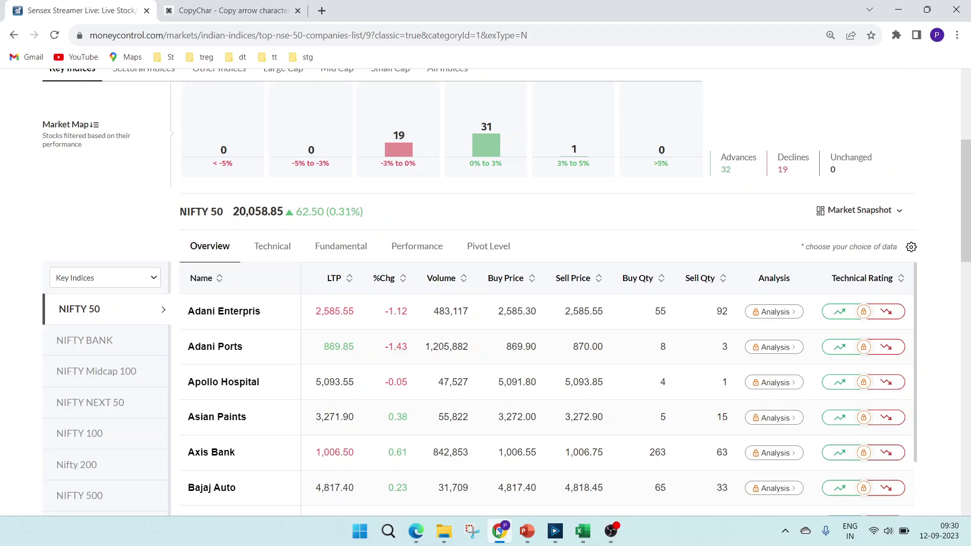
click(584, 528)
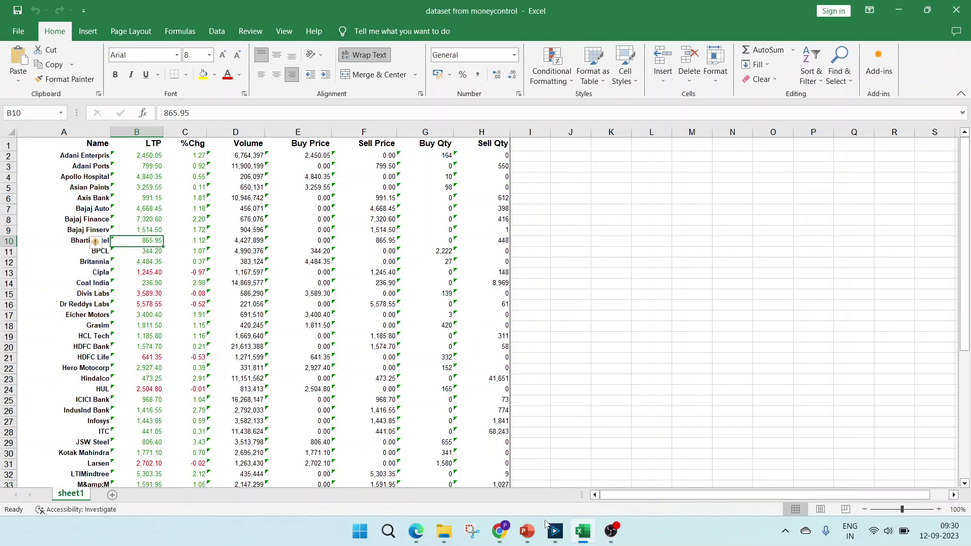
click(528, 531)
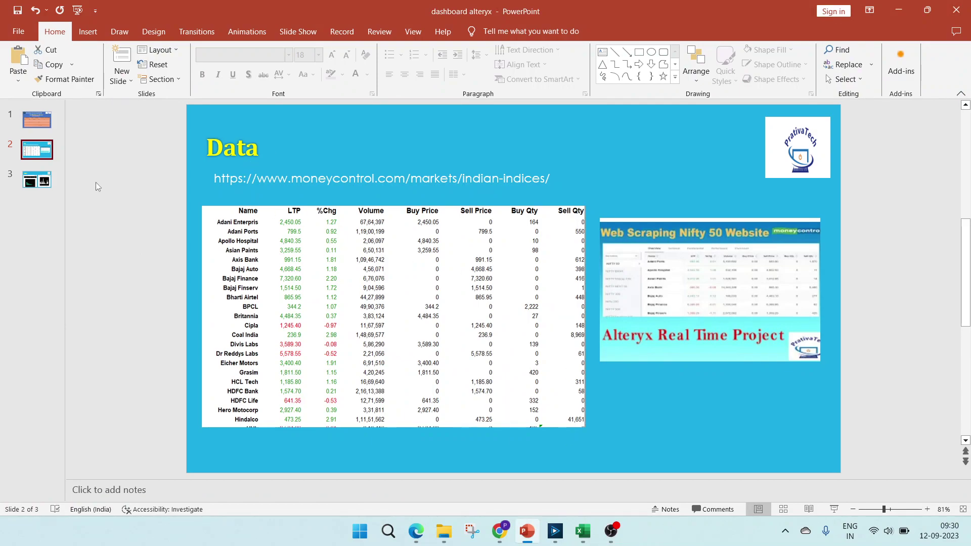
Show slide 3, the Output slide with the two Stock Market Summary dashboards
click(43, 182)
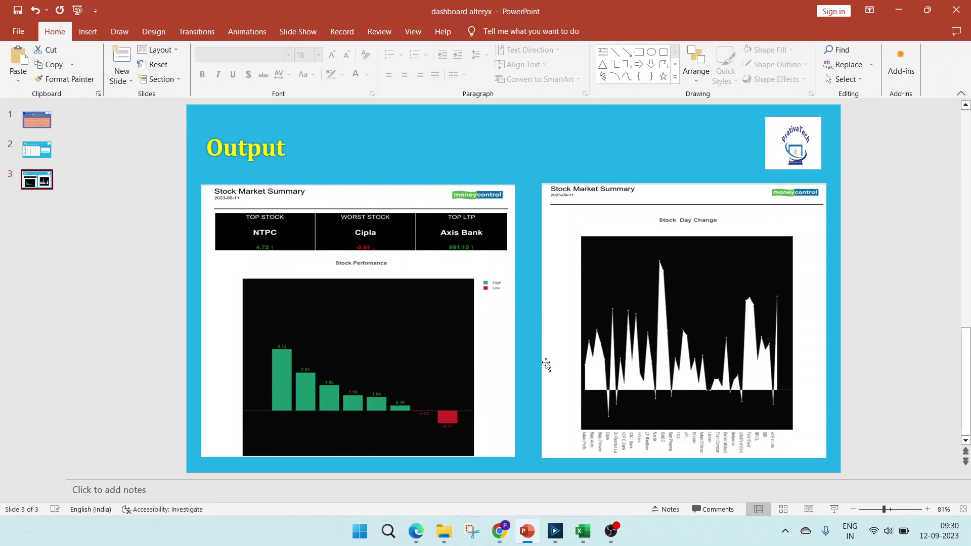
Back in Alteryx, inspect the worst stock Summarize tool taking Min of %Chg as Min_%Chg
click(556, 534)
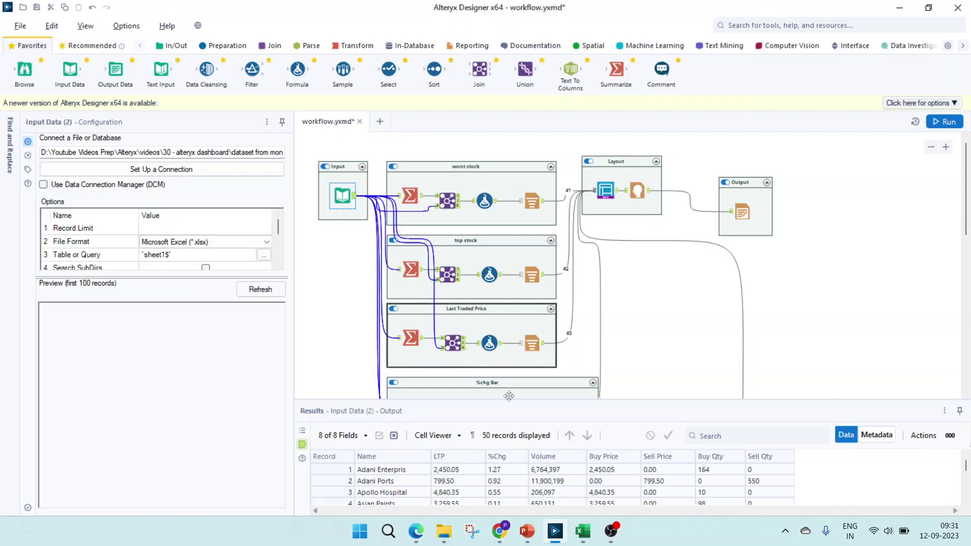
click(583, 531)
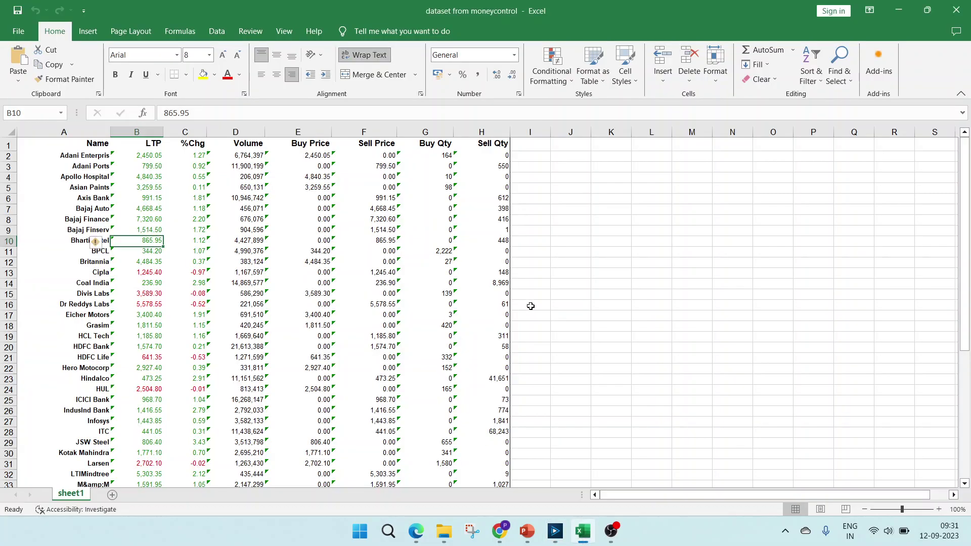
click(581, 535)
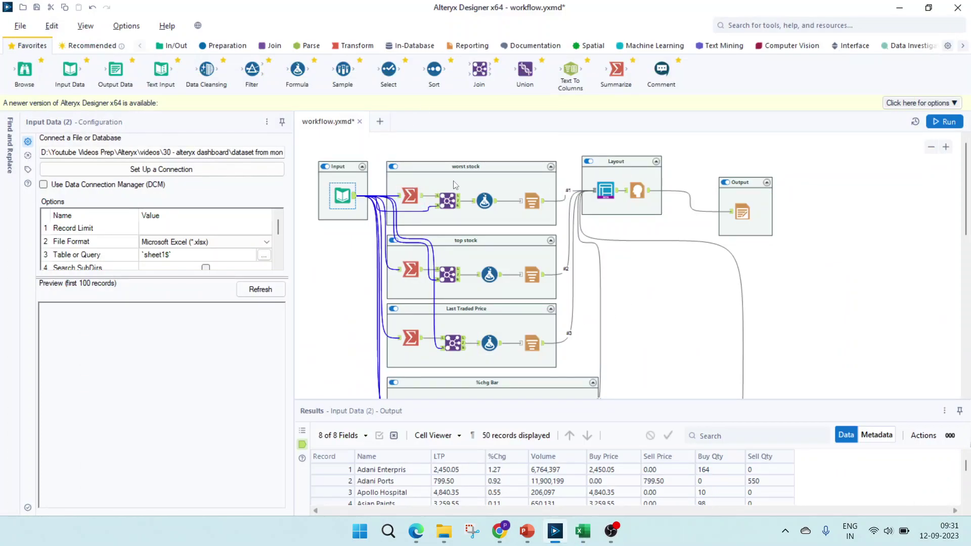
click(410, 196)
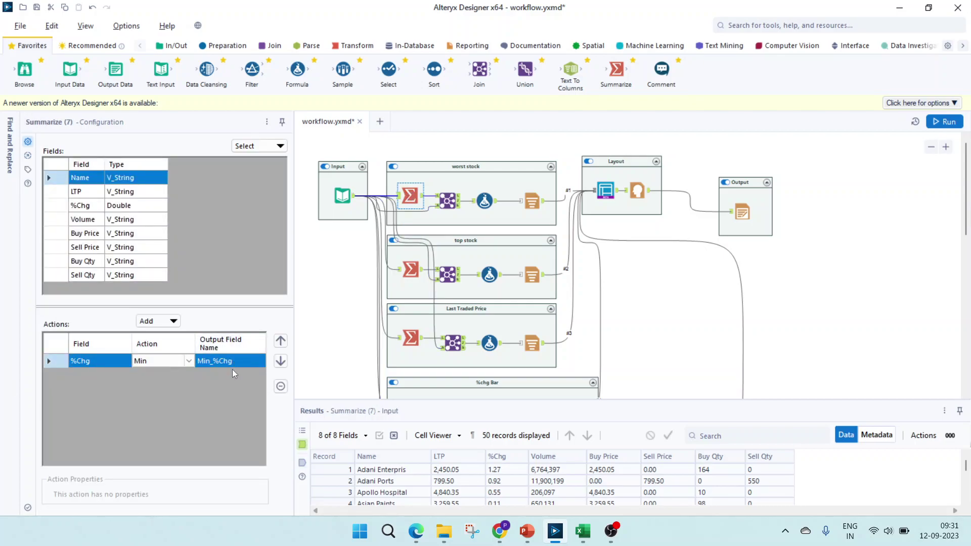
Inspect the worst stock Join on Min_%Chg and the New_min down-arrow formula
click(449, 203)
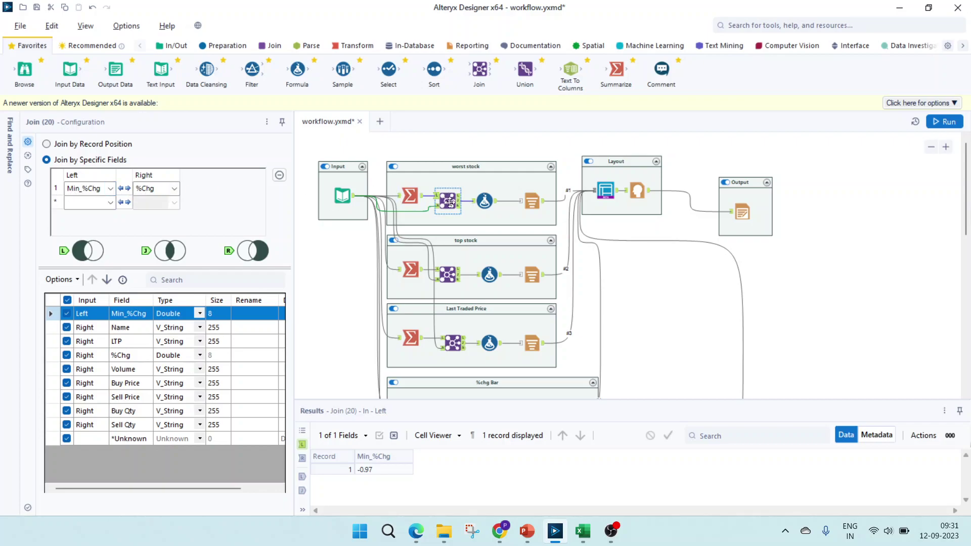
click(484, 202)
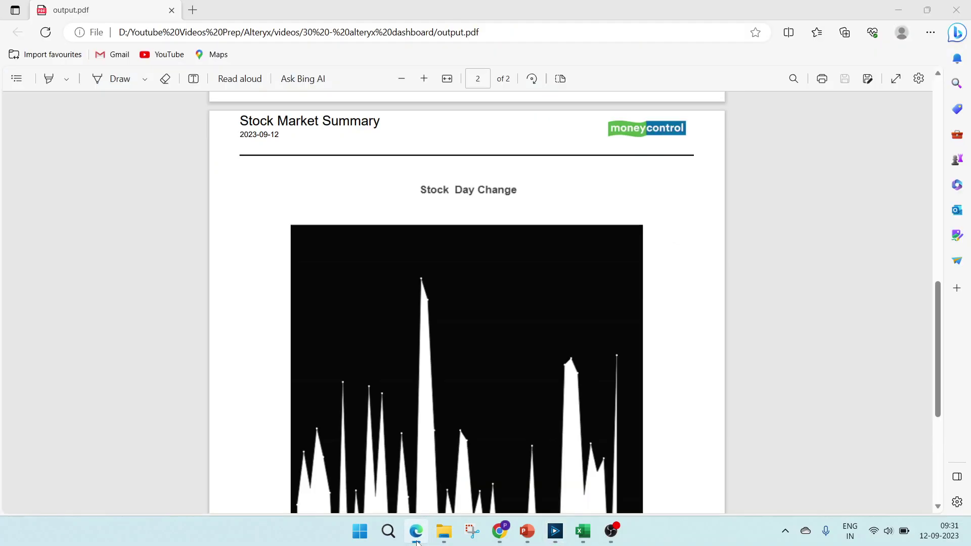
Review output.pdf from the top of page 1, selecting the TOP STOCK card text, then return to Alteryx
click(416, 532)
scroll(412, 320, up, 10)
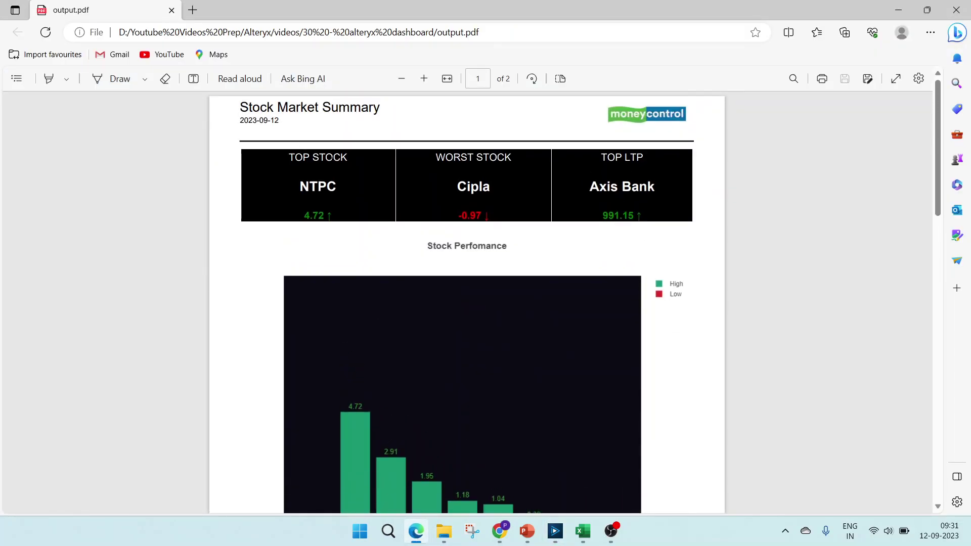
drag(348, 157, 301, 158)
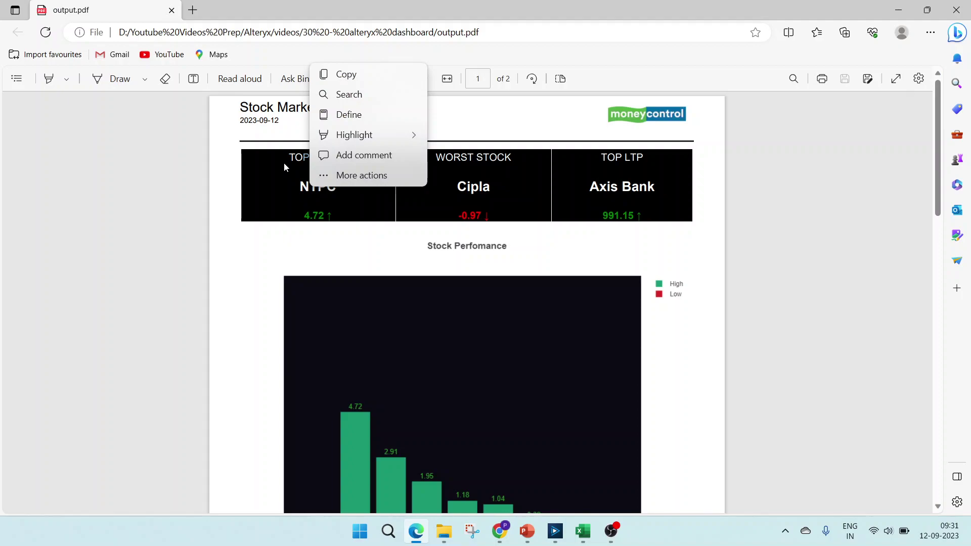
click(329, 191)
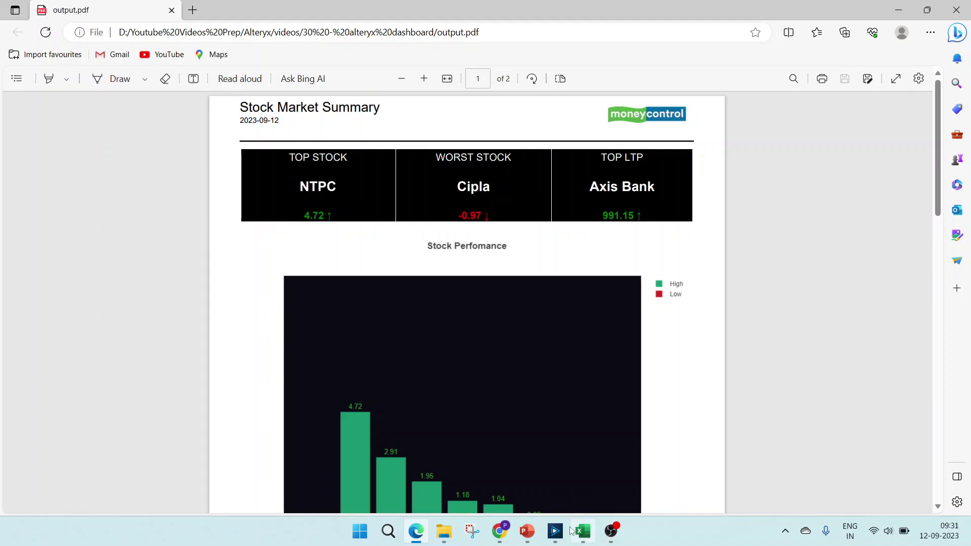
click(555, 531)
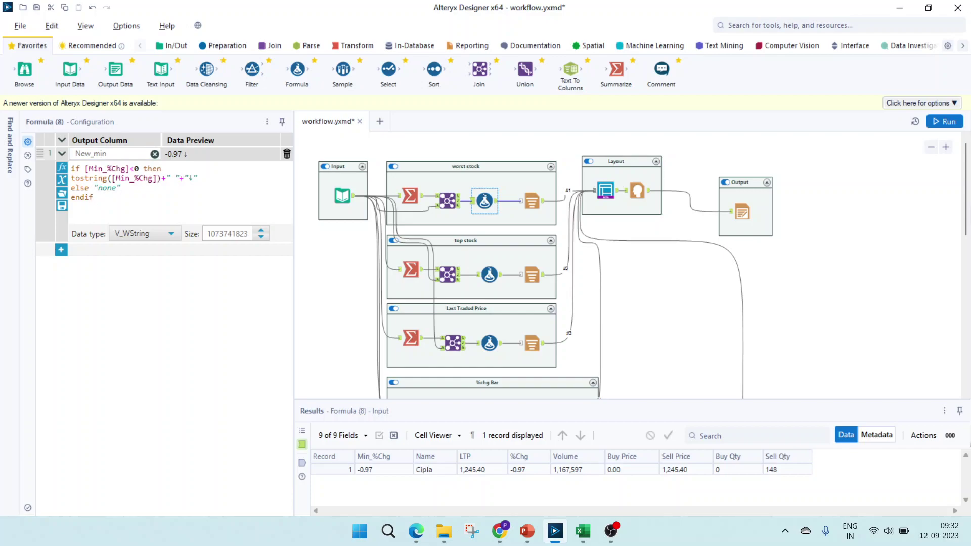
Highlight [Min_%Chg] and the "↓" string in the New_min formula, then switch to Chrome
drag(161, 178, 111, 174)
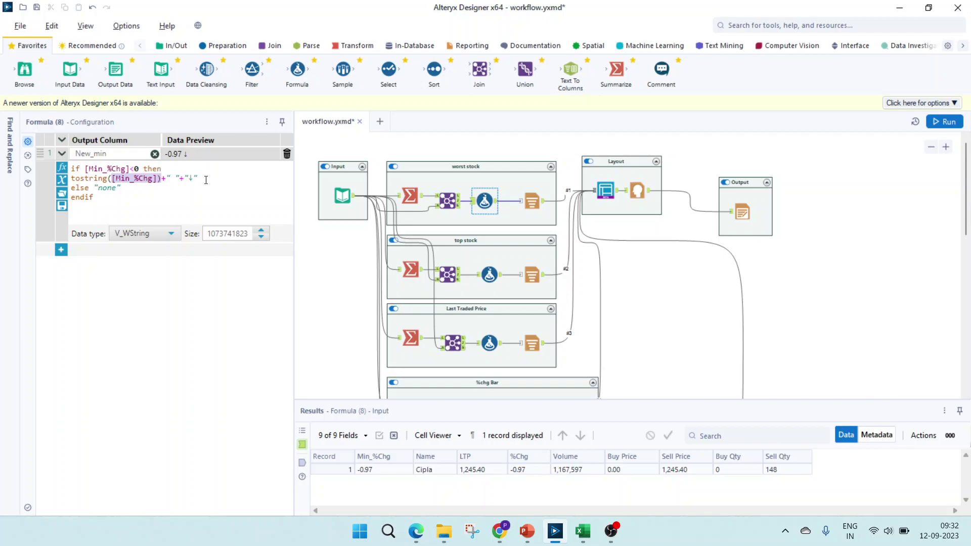
drag(199, 179, 186, 176)
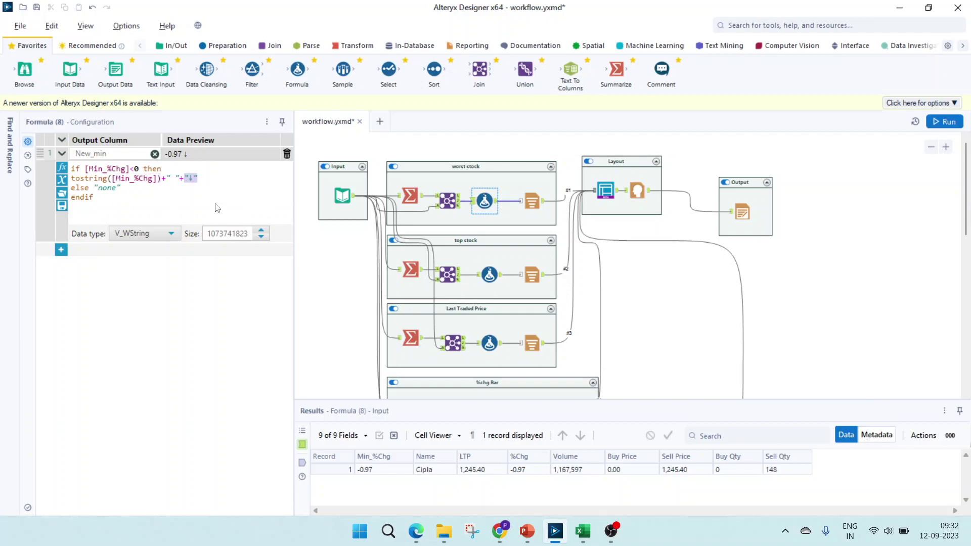
click(499, 531)
Copy the ↖ character from the CopyChar arrows page, then switch back to Alteryx Designer
click(246, 11)
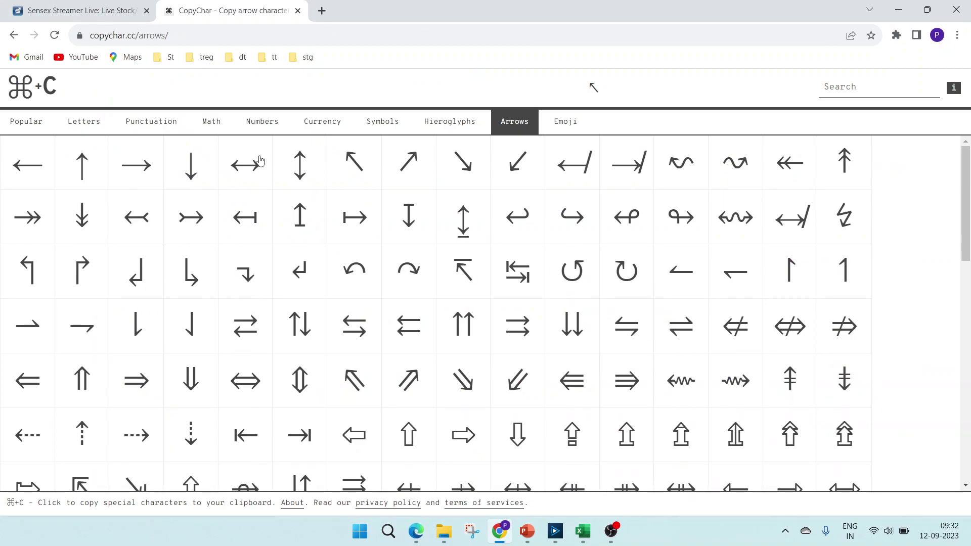
click(358, 166)
click(555, 531)
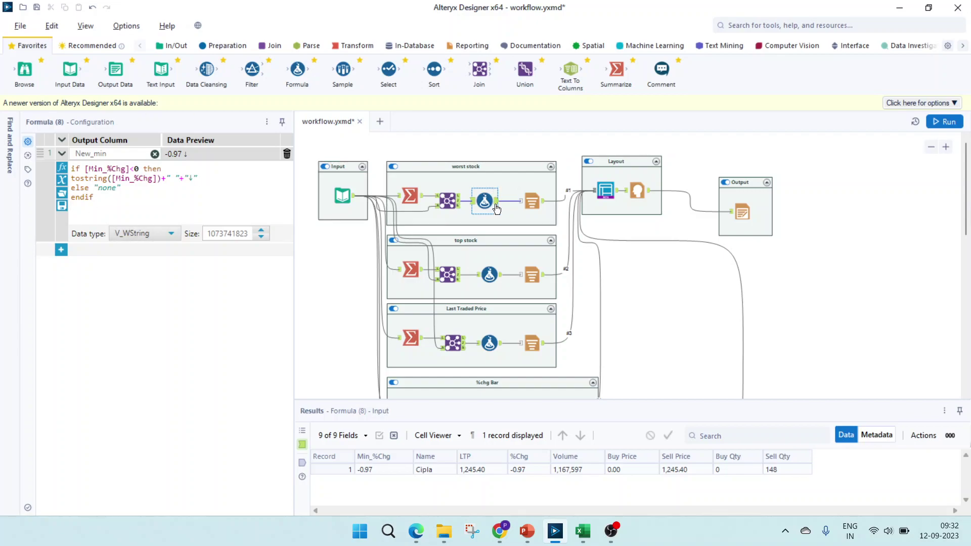
In the worst stock Report Text, select the [New_min:A] placeholder below the WORST STOCK heading
click(531, 202)
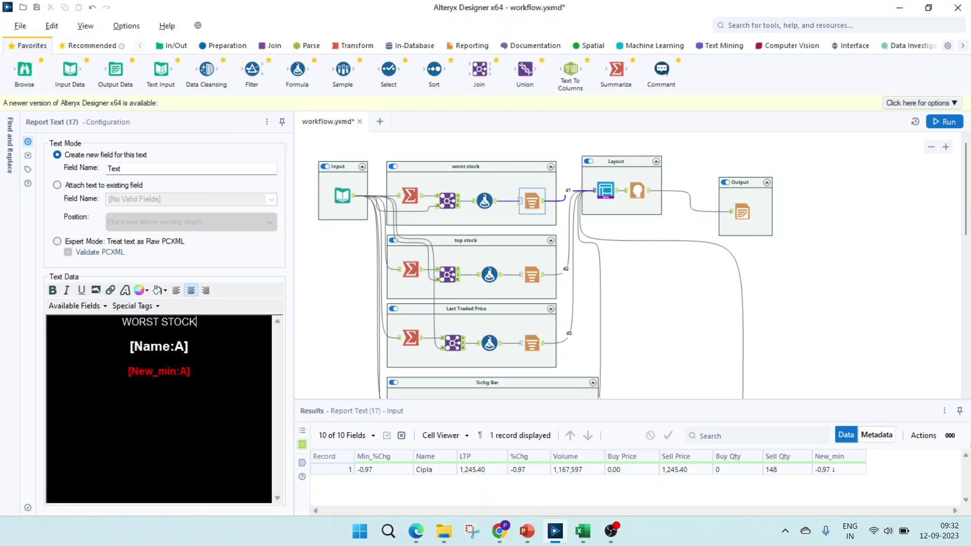
drag(198, 322, 123, 324)
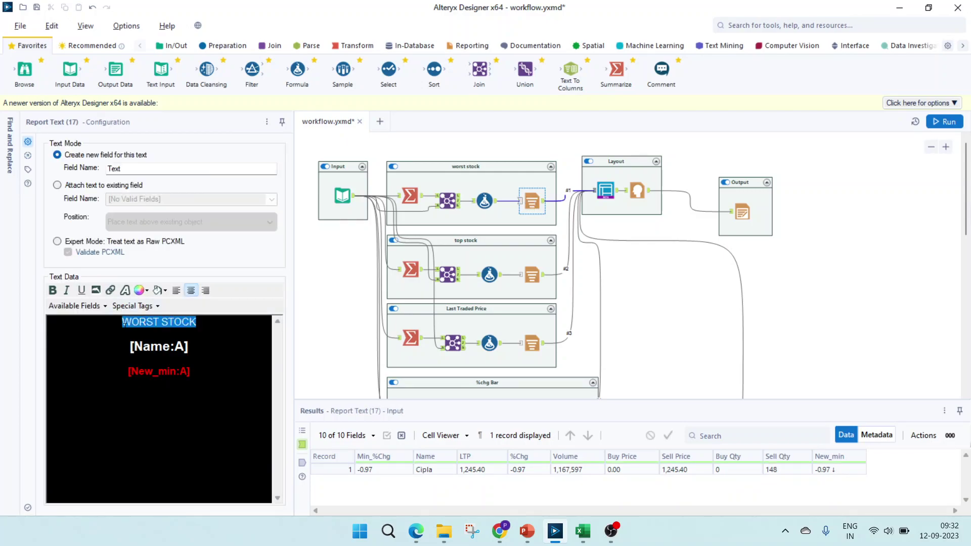
click(101, 307)
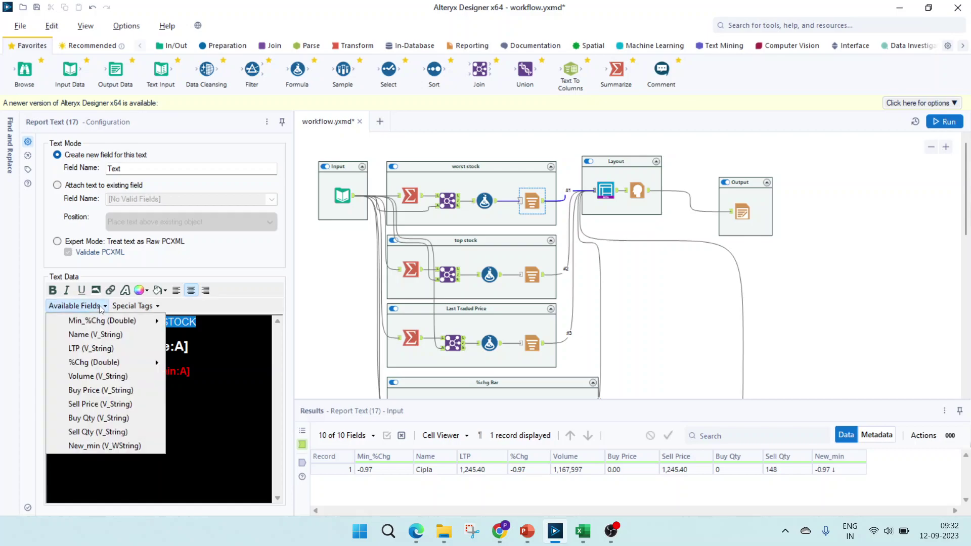
click(111, 307)
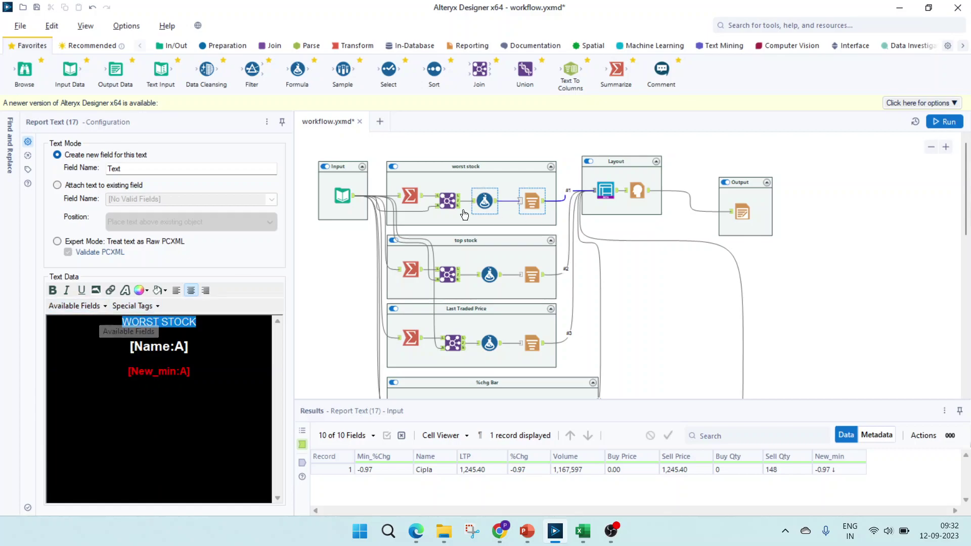
click(82, 309)
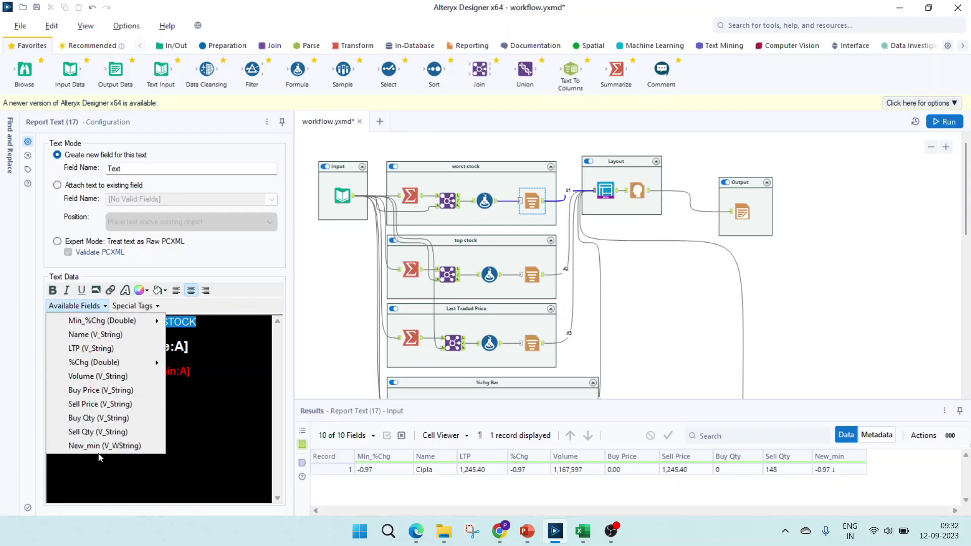
click(190, 372)
drag(190, 371, 128, 372)
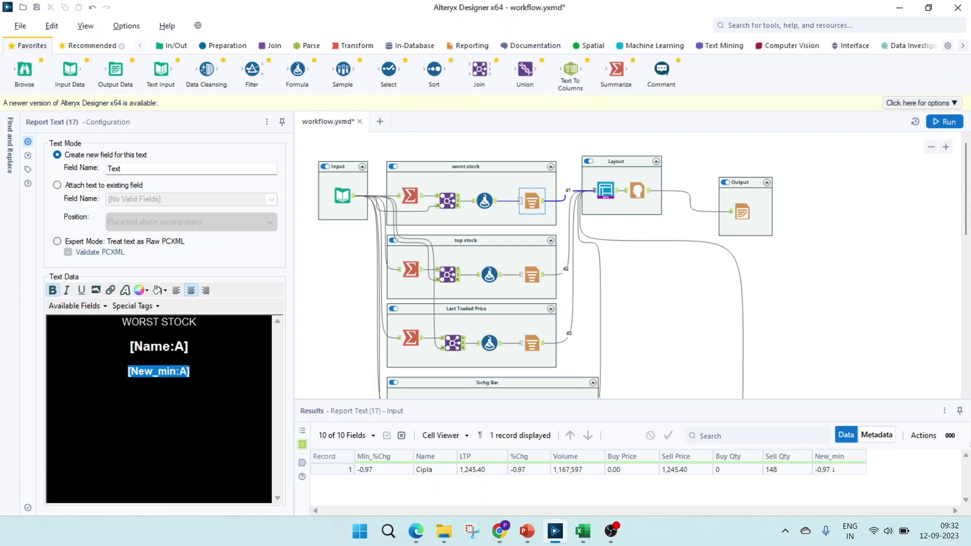
Set [New_min:A] text colour to red, keeping the Black background
click(148, 291)
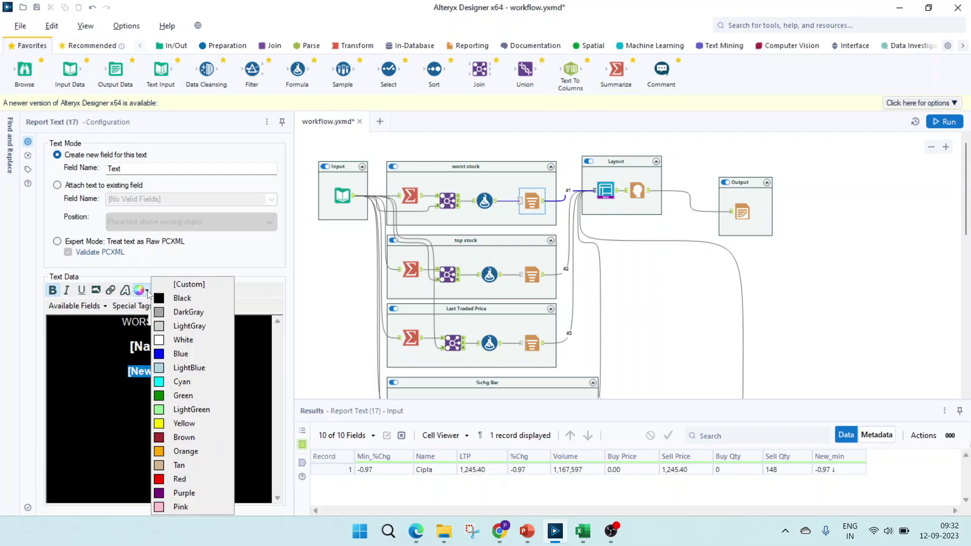
key(Escape)
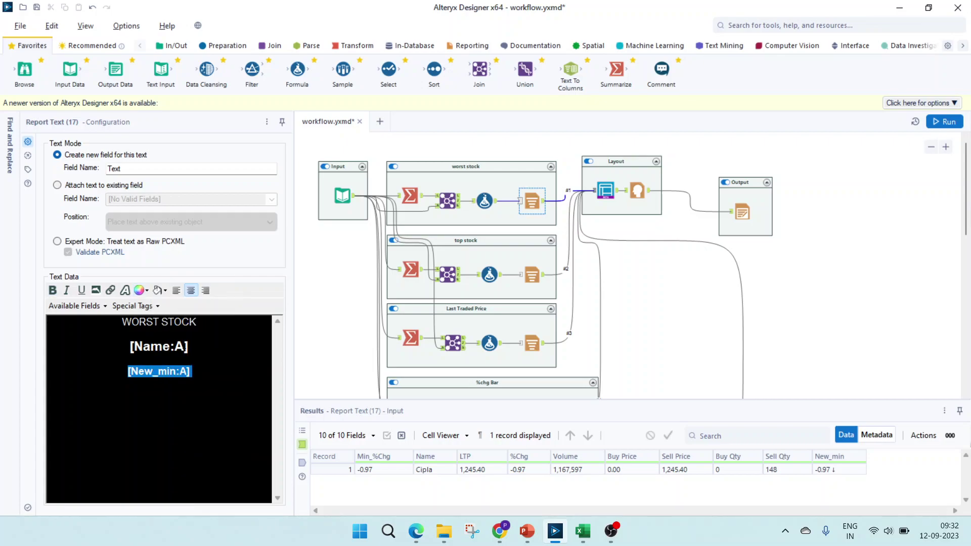
double_click(180, 347)
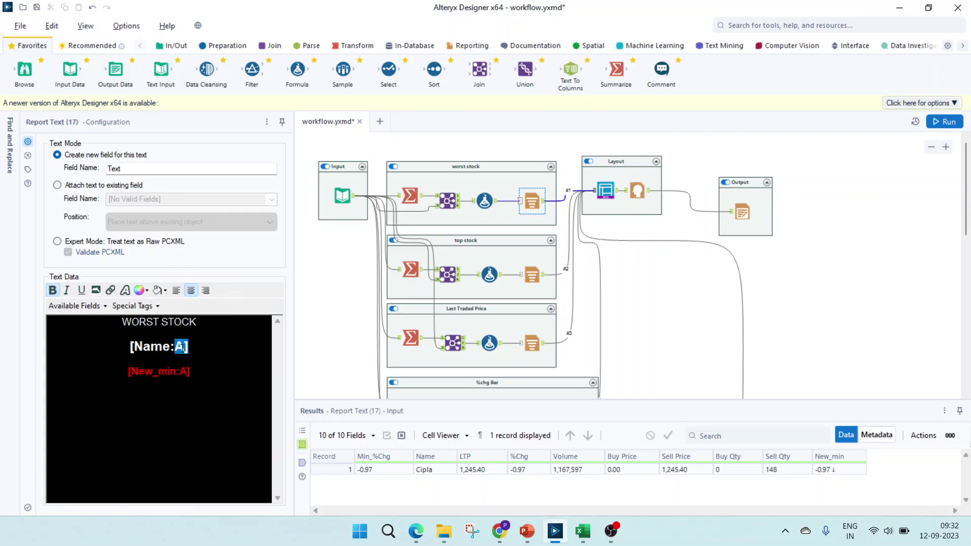
click(165, 292)
click(203, 299)
drag(128, 371, 192, 372)
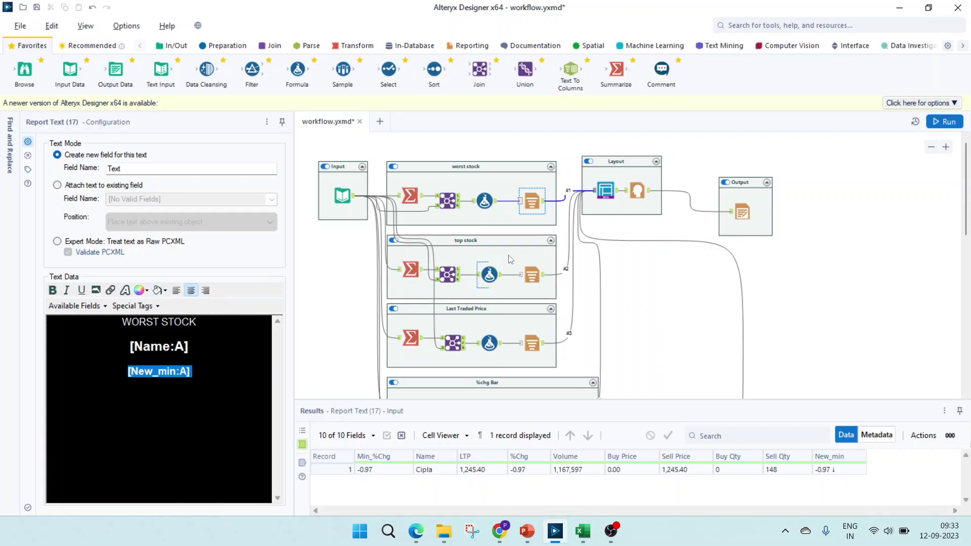
Inspect the top stock Summarize, New_Max formula and TOP STOCK card's [New_Max] placeholder
click(411, 270)
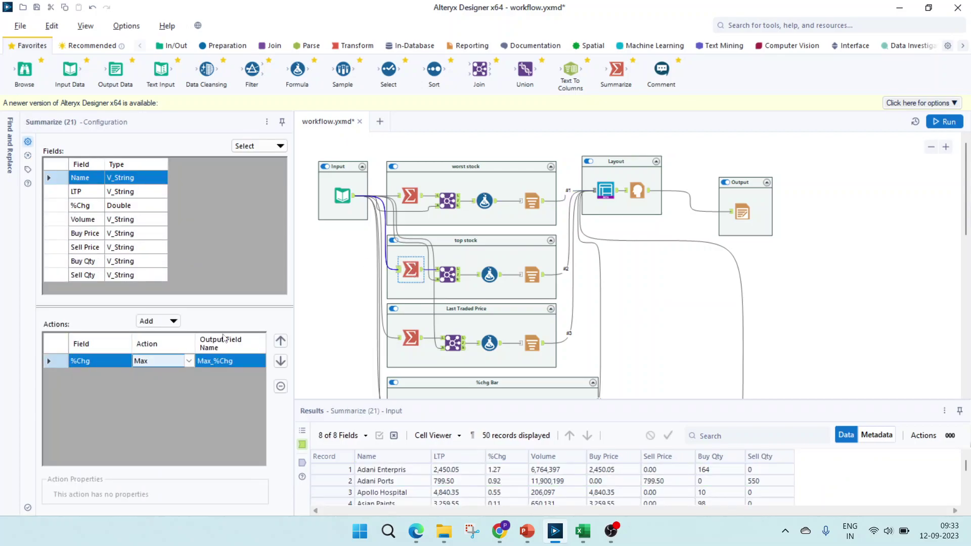
click(488, 274)
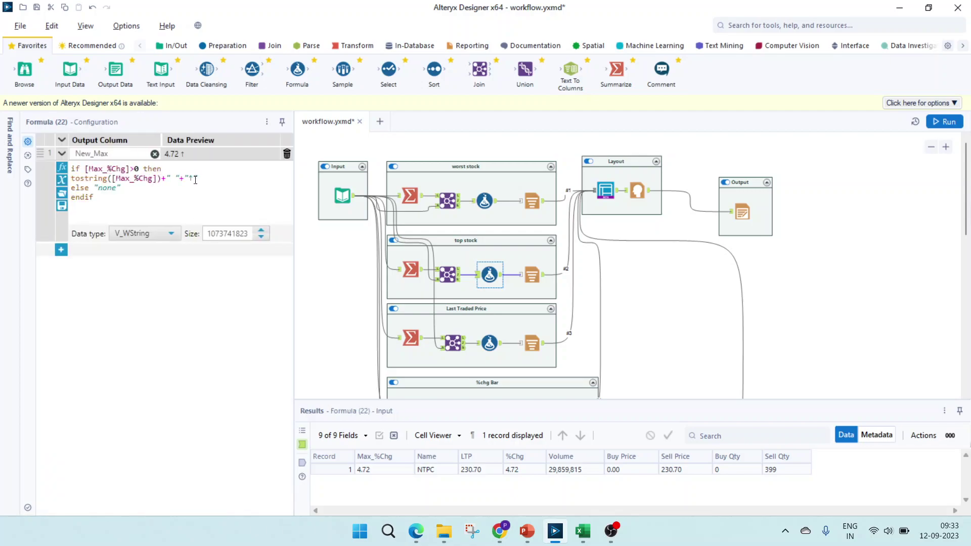
click(532, 274)
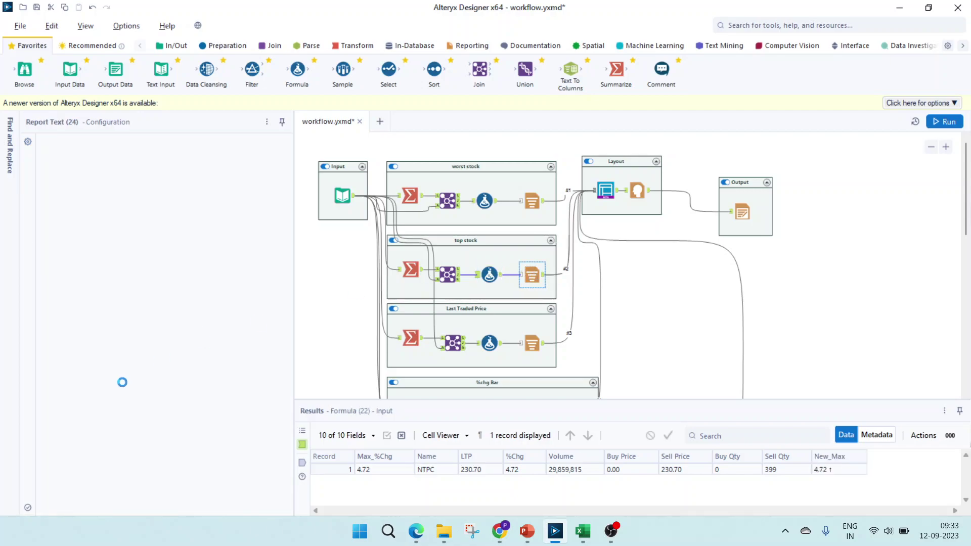
drag(191, 372, 131, 372)
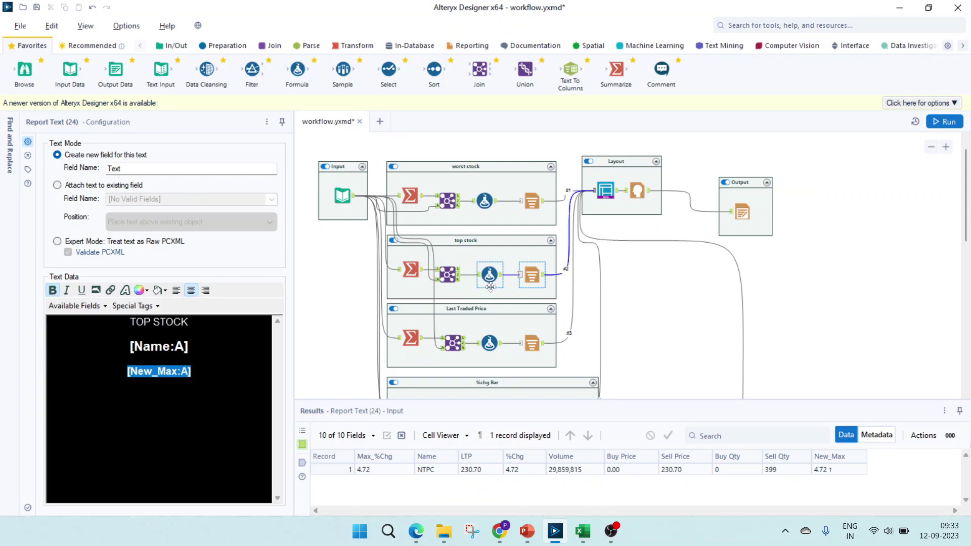
Inspect the max LTP Summarize, New_LTP formula and TOP LTP card's green [New_LTP:A] placeholder
scroll(513, 311, down, 1)
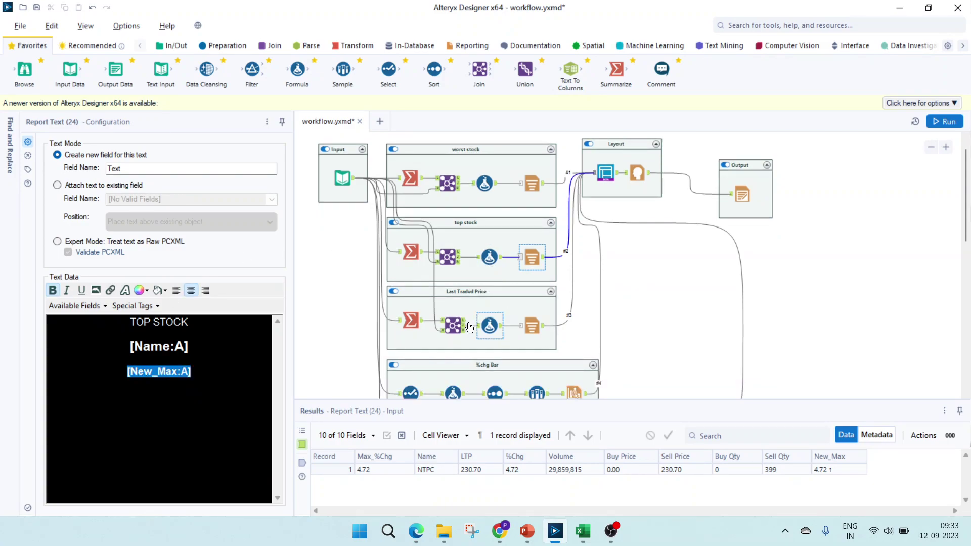
click(411, 318)
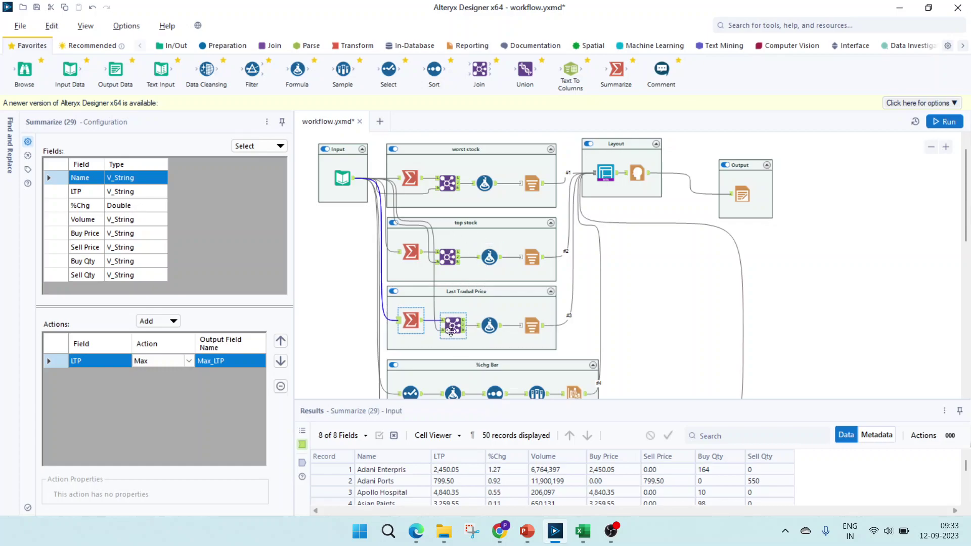
click(487, 326)
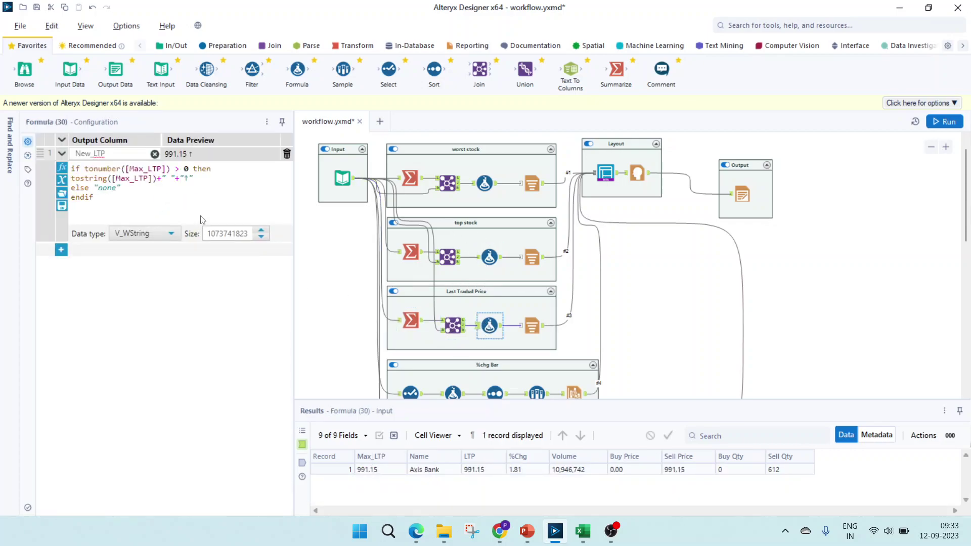
click(534, 329)
drag(191, 371, 128, 371)
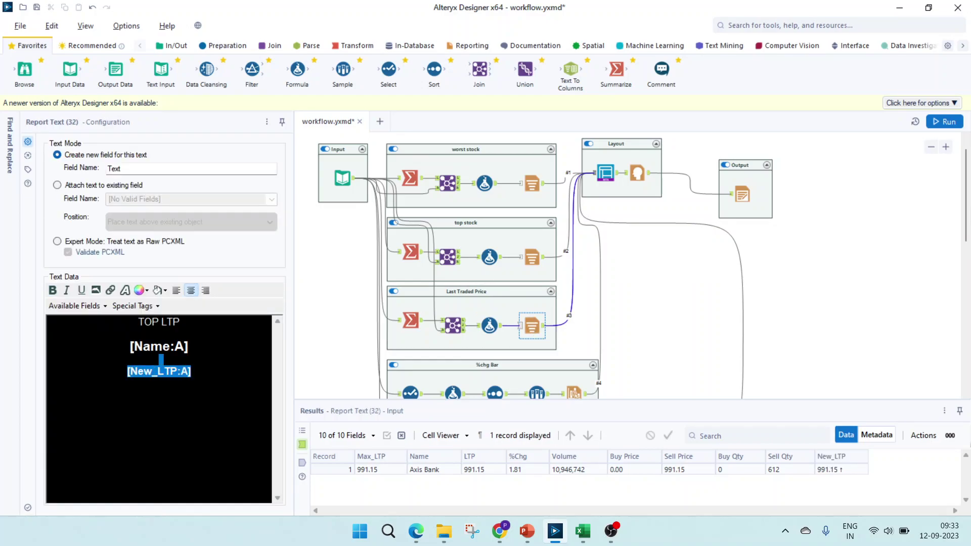
Open output.pdf in Edge and scroll to the Stock Performance chart, 4.72 down to -0.97
click(416, 531)
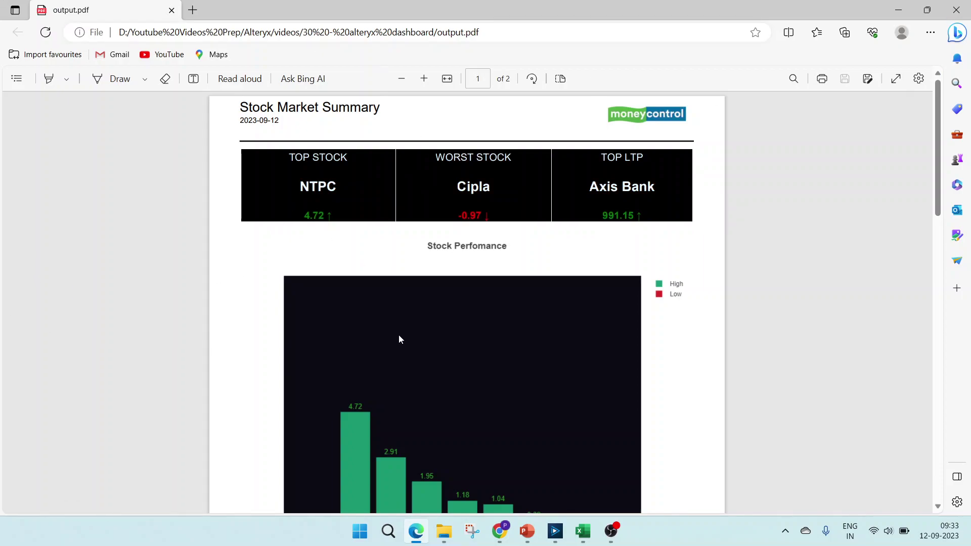
scroll(404, 349, down, 3)
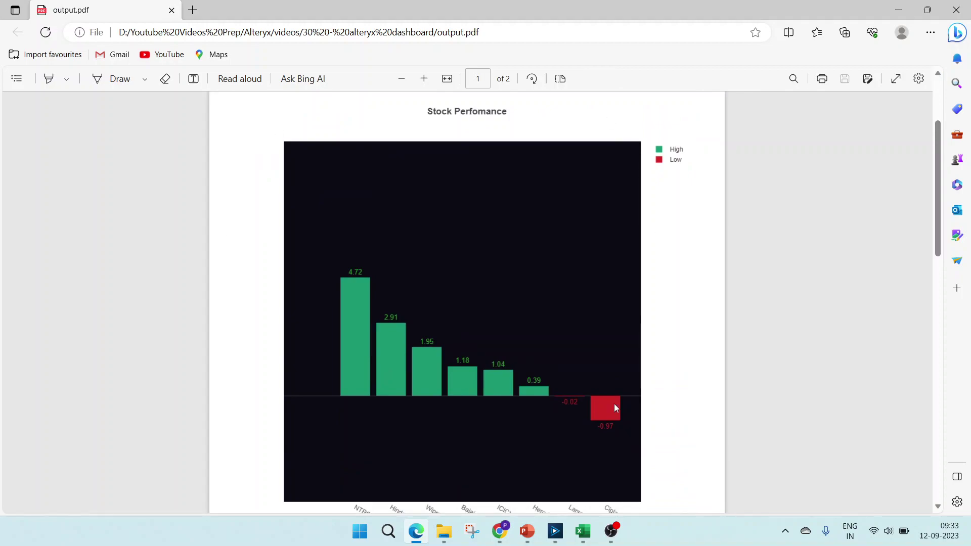
Back in Alteryx, inspect the %chg Bar branch's Select tool field selection
click(555, 531)
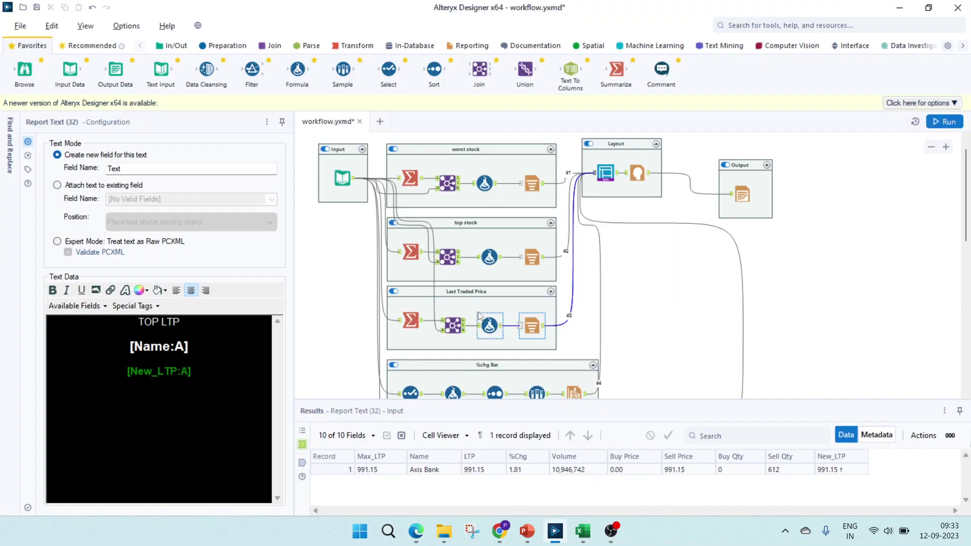
scroll(479, 314, down, 2)
scroll(480, 317, down, 1)
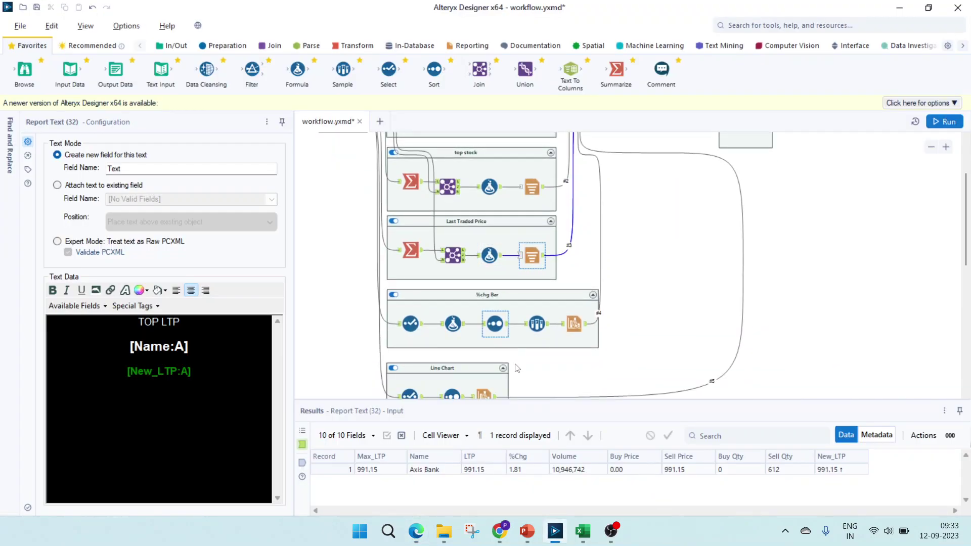
click(406, 332)
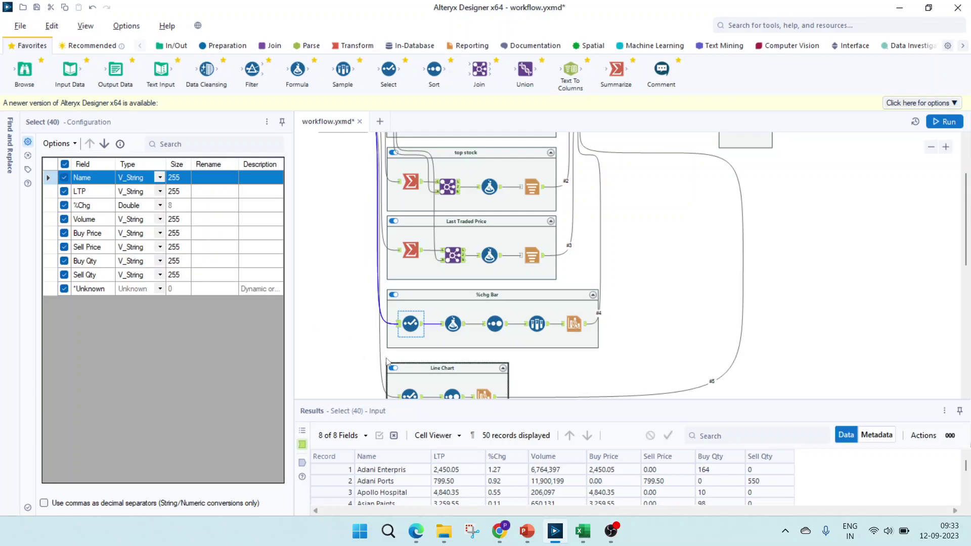
Review the Low_high formula against the PDF chart, then the descending %Chg sort and 1-in-7 sample
ctrl+click(454, 324)
click(452, 325)
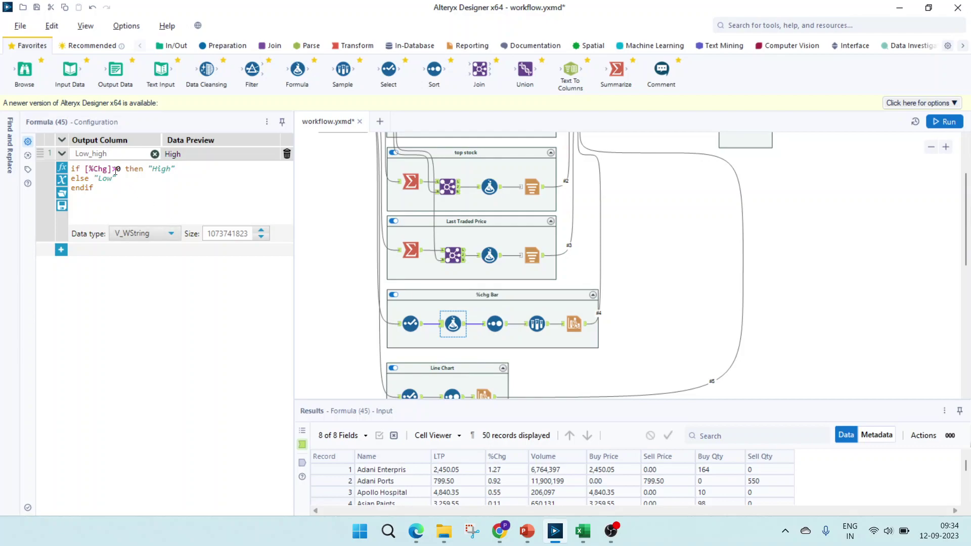
mouse_move(416, 532)
click(456, 441)
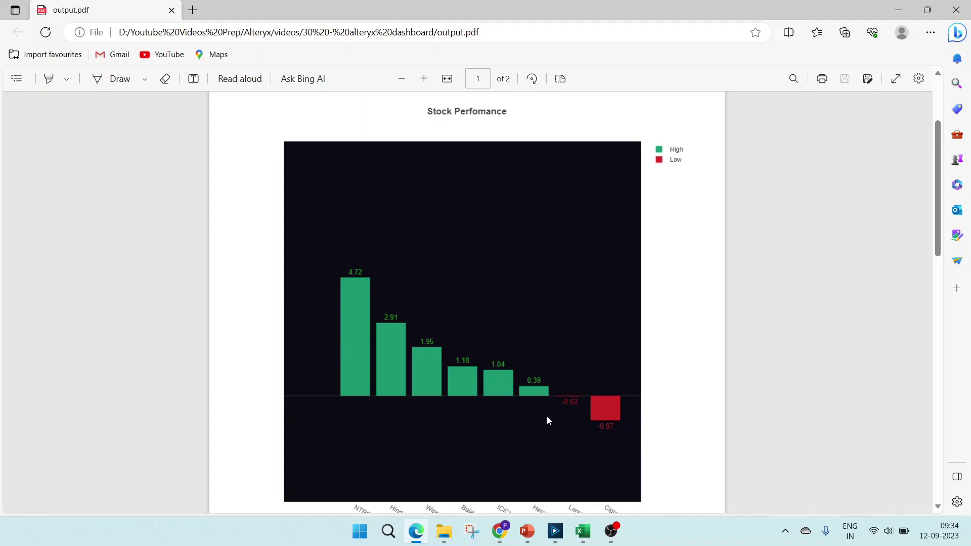
click(415, 531)
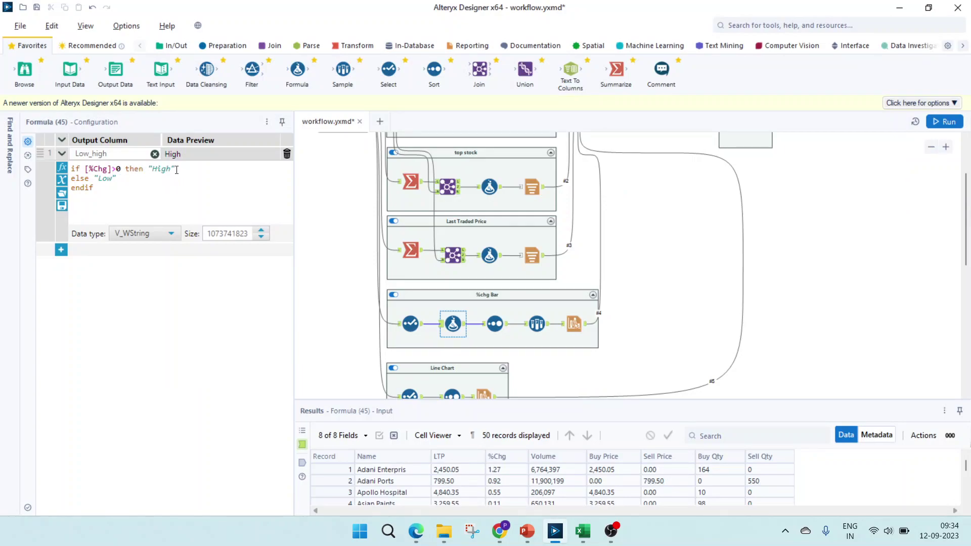
drag(176, 169, 64, 177)
click(494, 324)
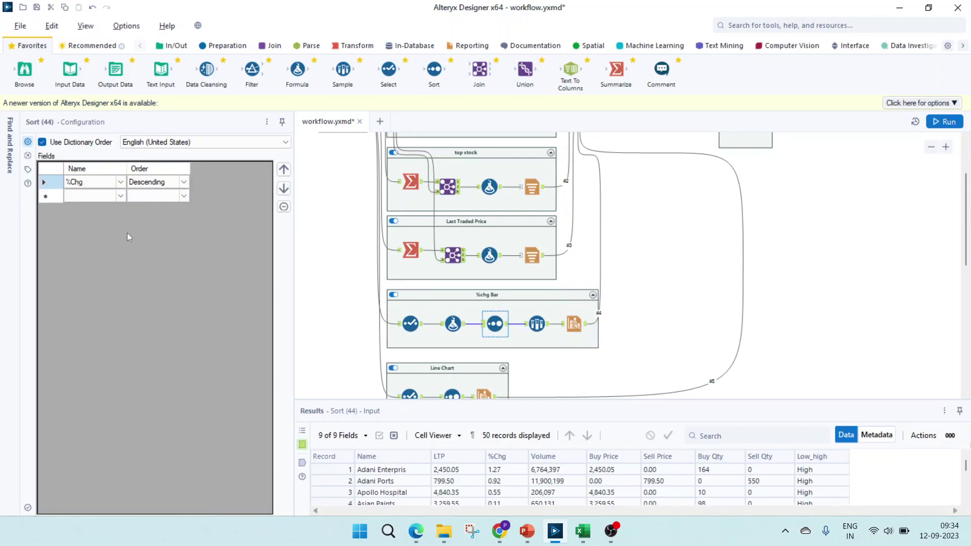
click(537, 324)
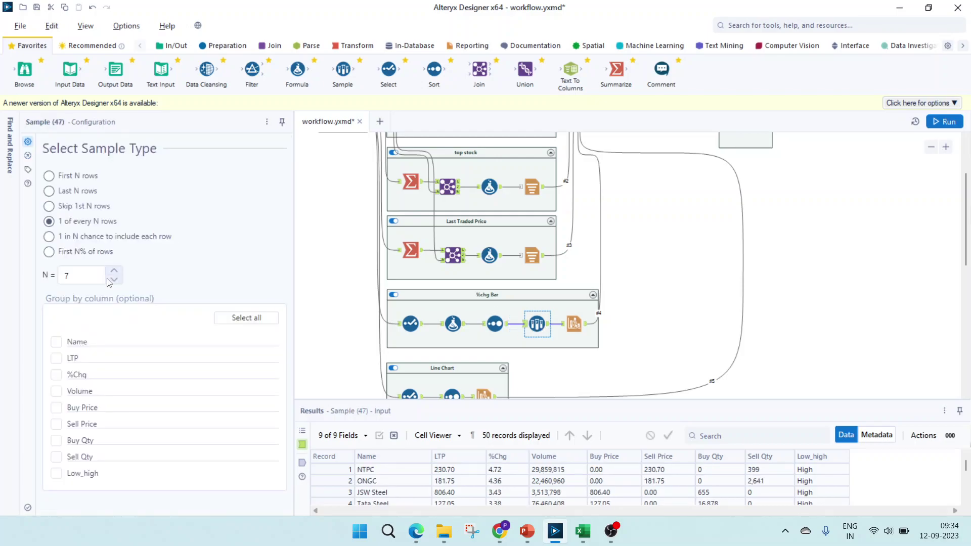
Compare against the moneycontrol stock list in the browser, then return to Alteryx
click(504, 528)
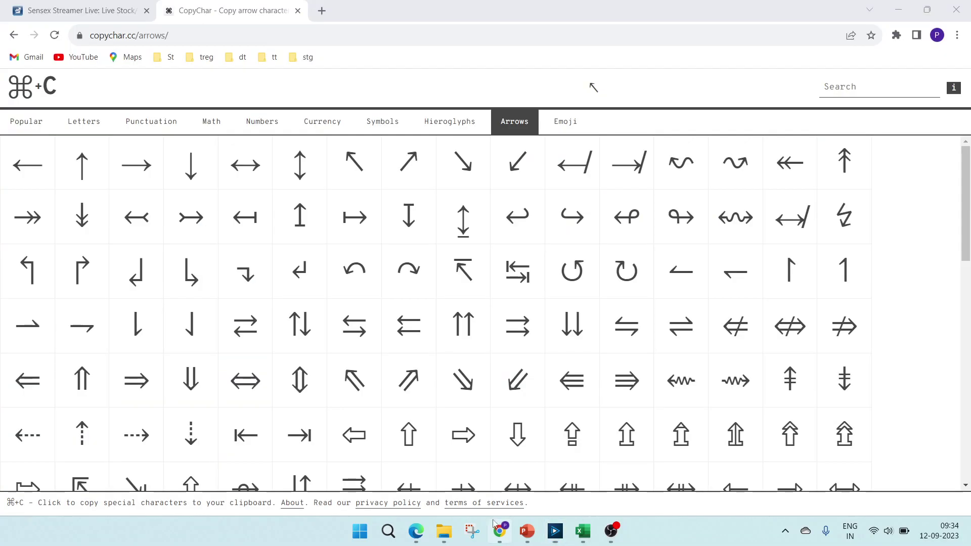
click(76, 11)
scroll(361, 406, down, 10)
scroll(447, 481, up, 3)
scroll(448, 480, up, 2)
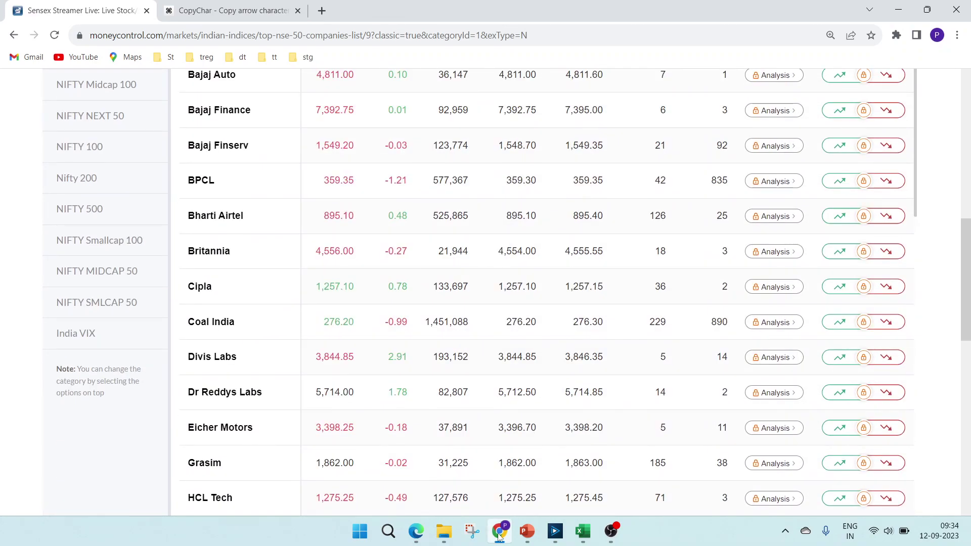
click(555, 531)
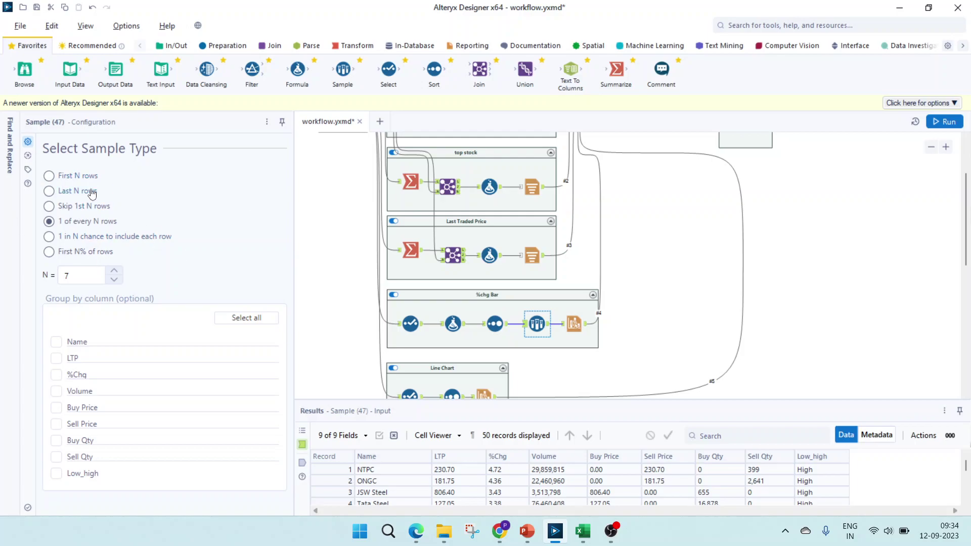
Check the Sample tool's 8 output records (NTPC, Hindalco, Wipro…) and select the %chg Bar Interactive Chart
ctrl+click(498, 332)
click(302, 462)
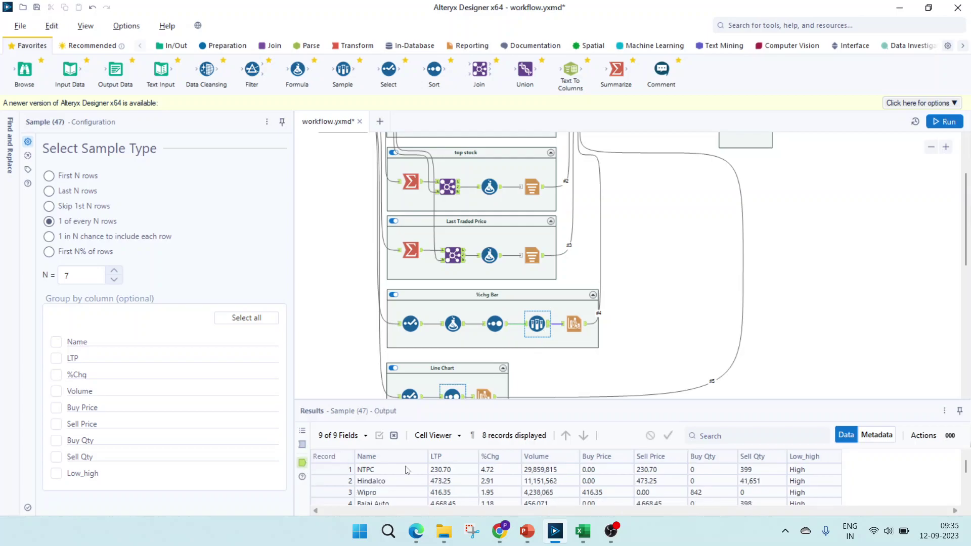
click(443, 484)
scroll(443, 486, down, 3)
scroll(443, 485, up, 3)
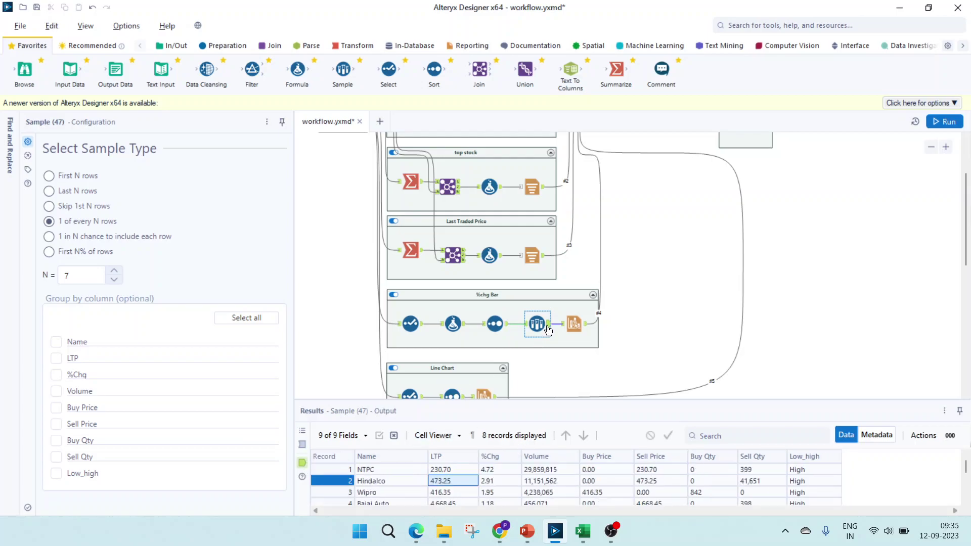
click(573, 324)
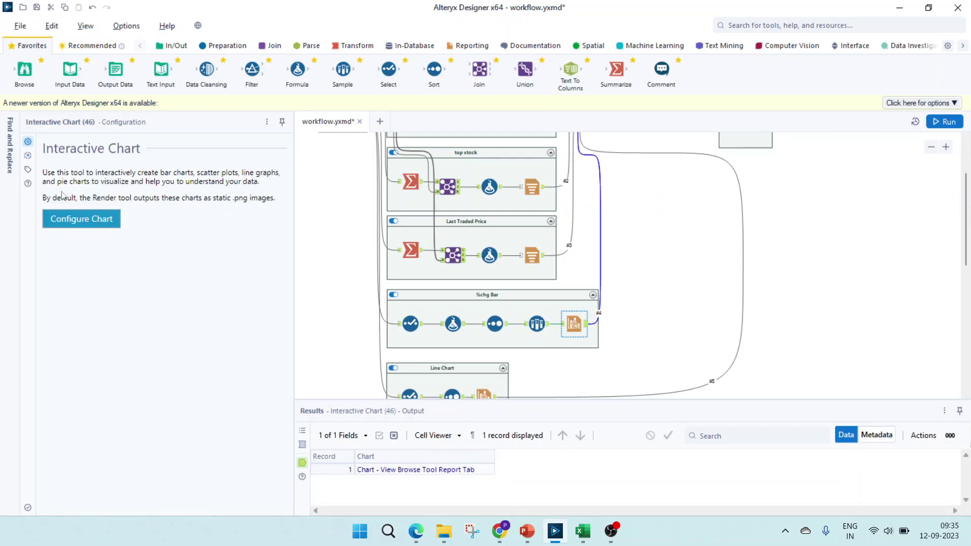
click(80, 221)
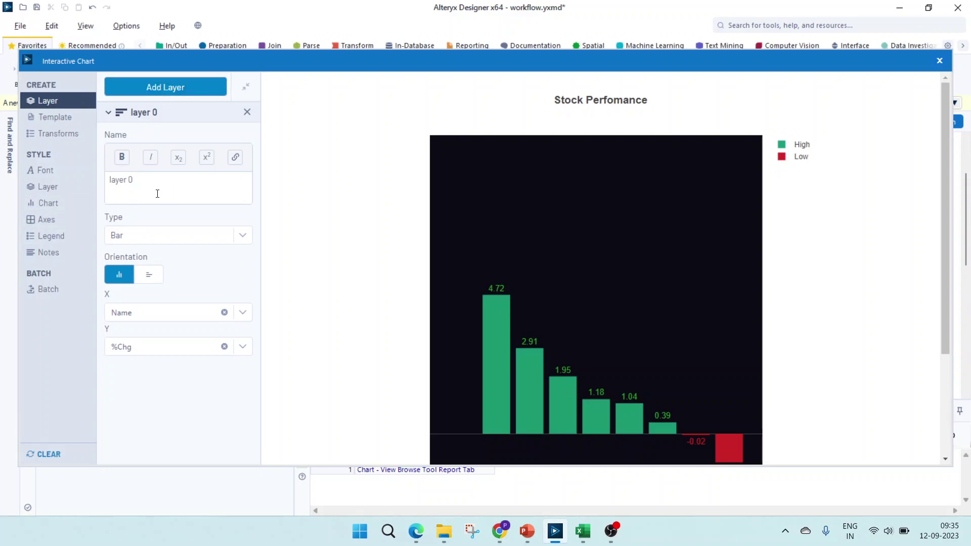
drag(154, 187, 96, 186)
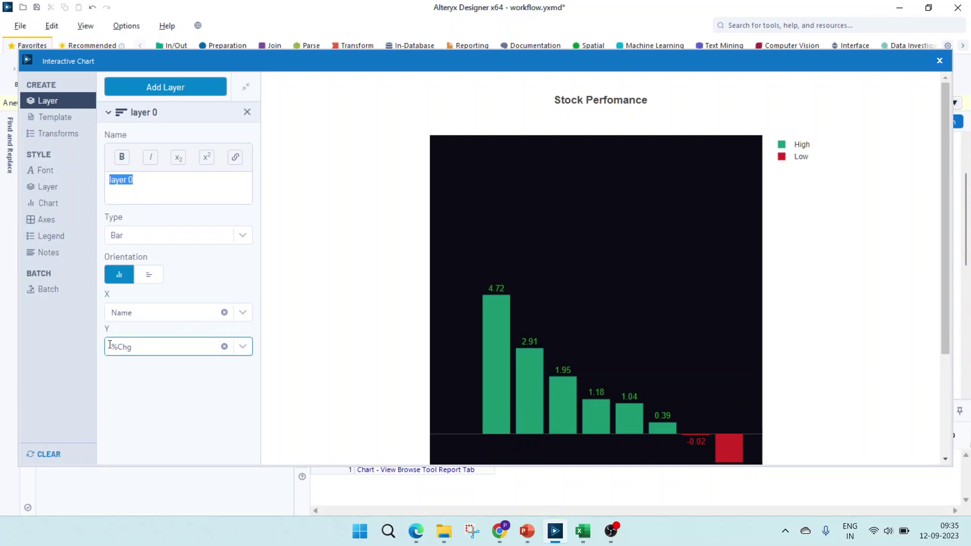
click(43, 134)
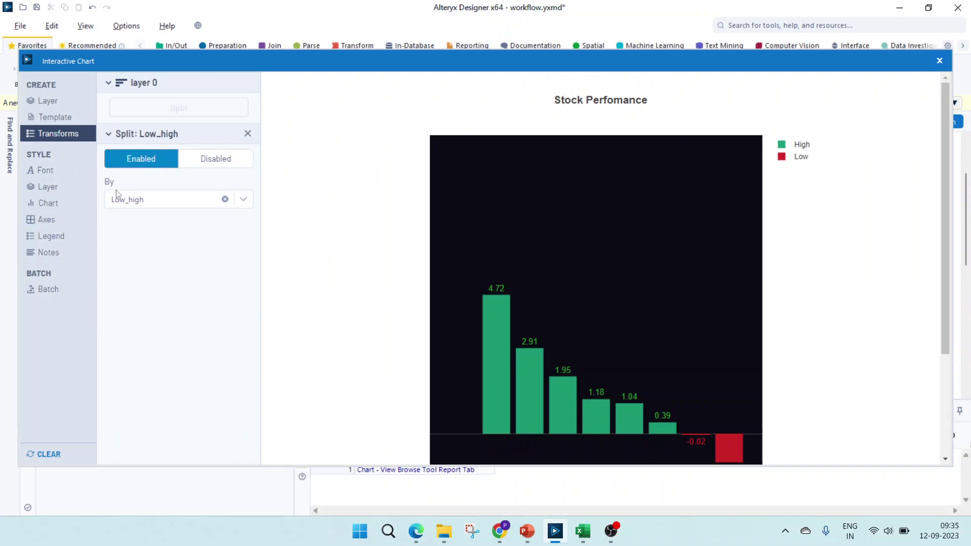
click(49, 174)
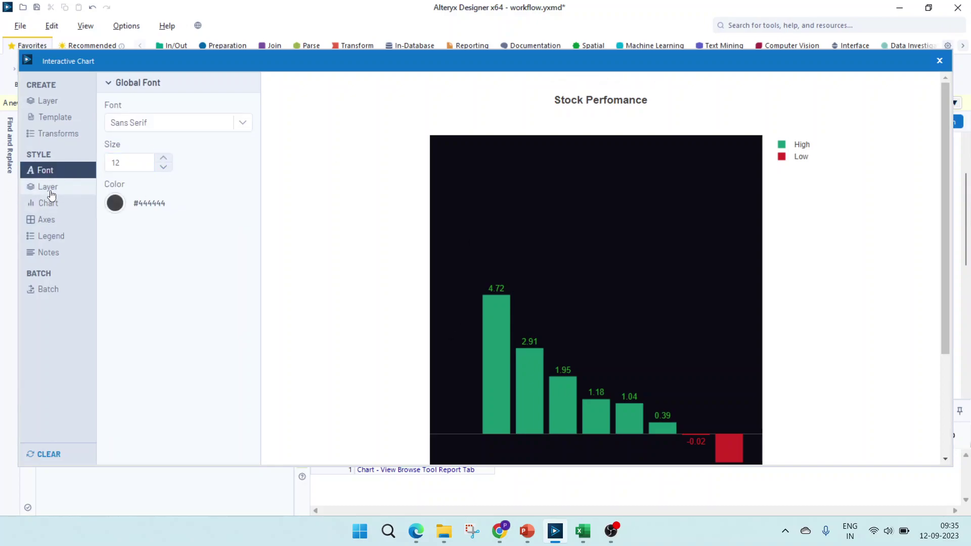
click(47, 187)
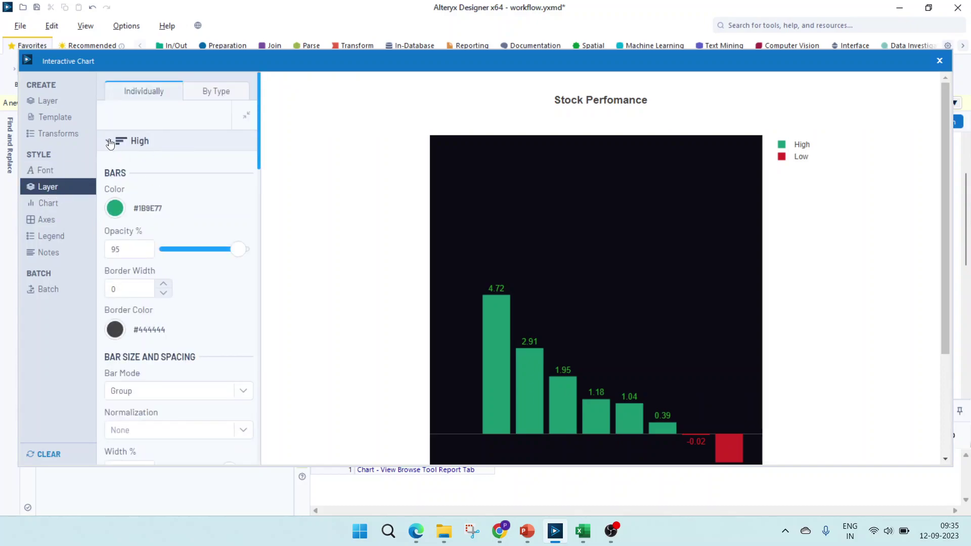
scroll(167, 260, down, 8)
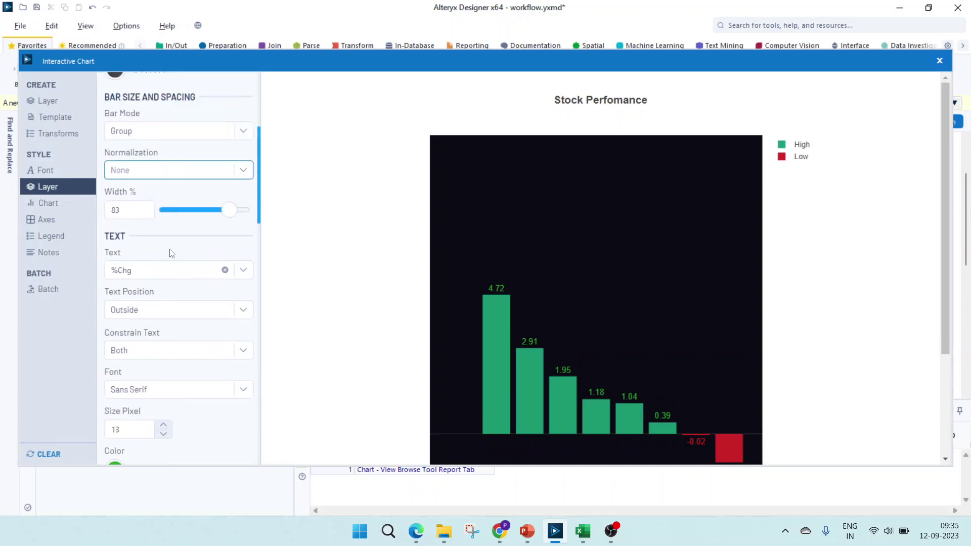
scroll(130, 320, down, 10)
scroll(162, 322, down, 5)
scroll(162, 322, up, 7)
scroll(162, 322, up, 3)
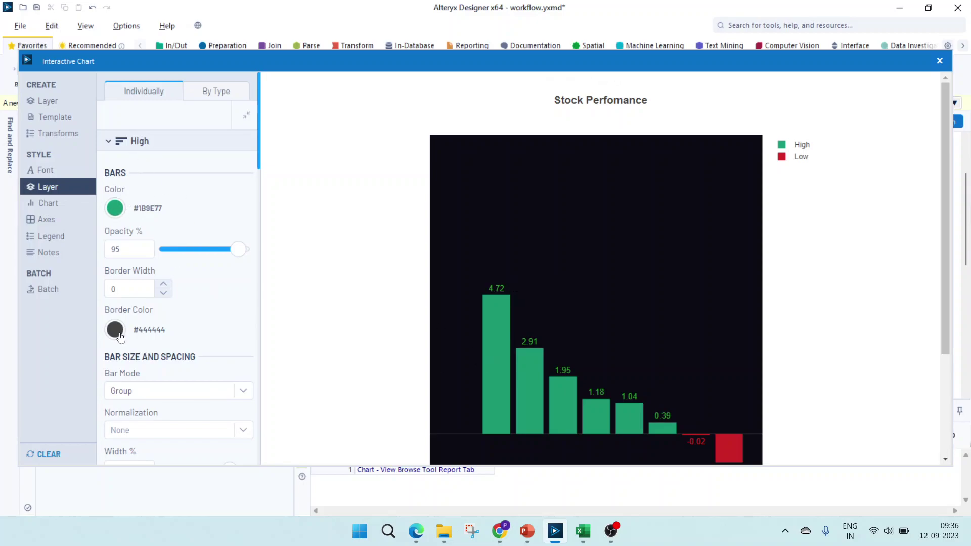
scroll(124, 344, down, 3)
scroll(116, 373, down, 1)
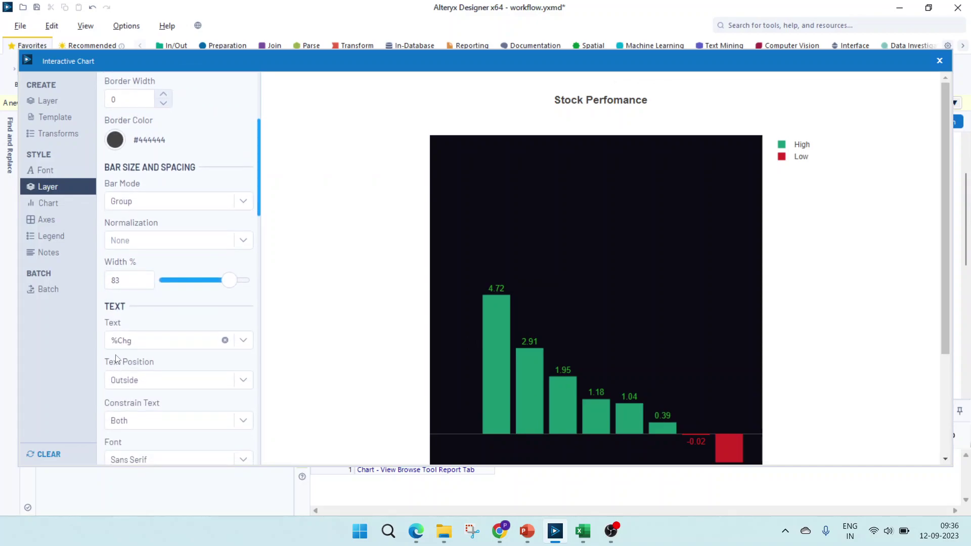
scroll(174, 374, down, 2)
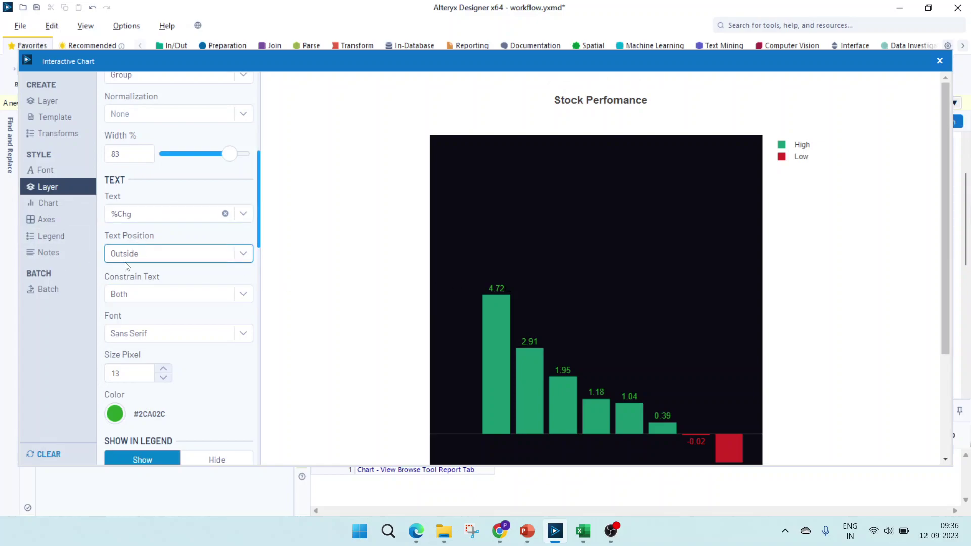
scroll(153, 354, down, 5)
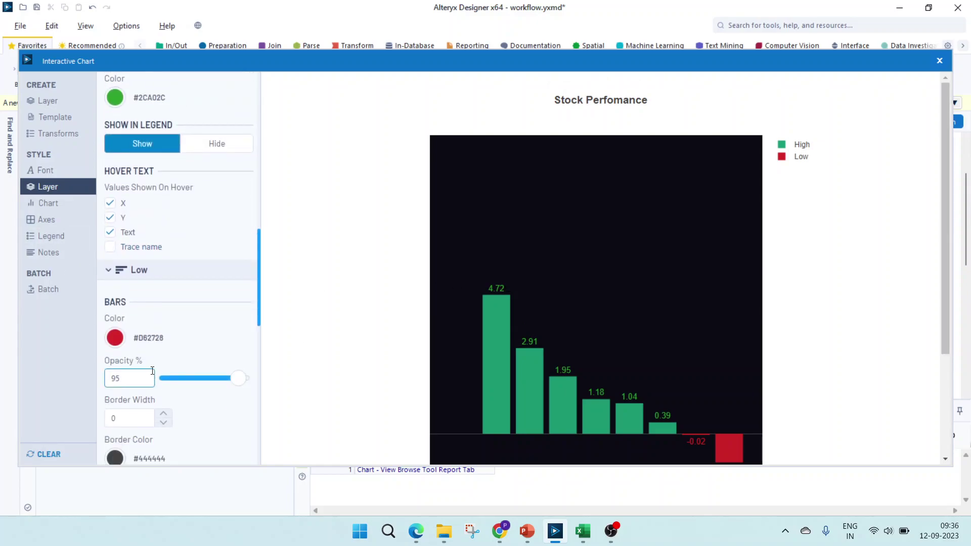
scroll(146, 354, down, 2)
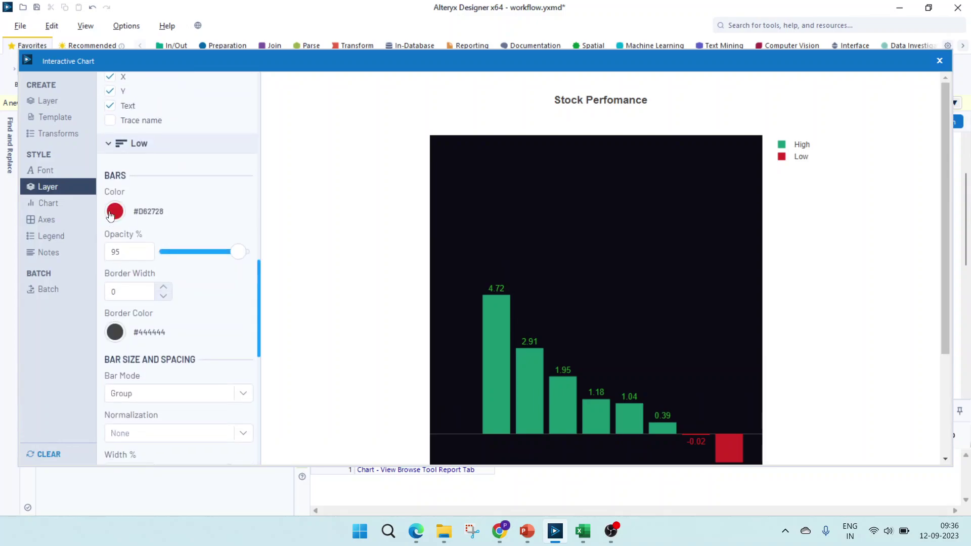
scroll(160, 362, down, 3)
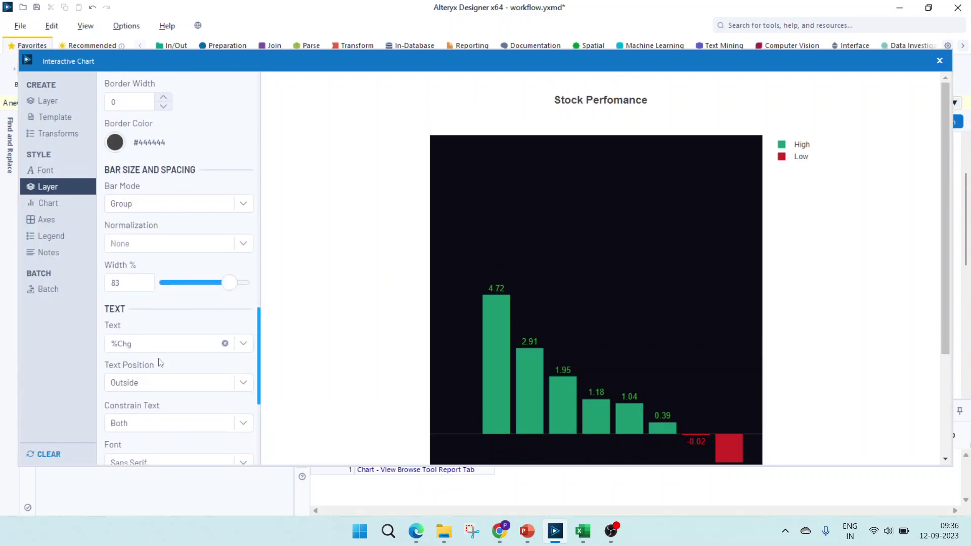
scroll(160, 362, down, 3)
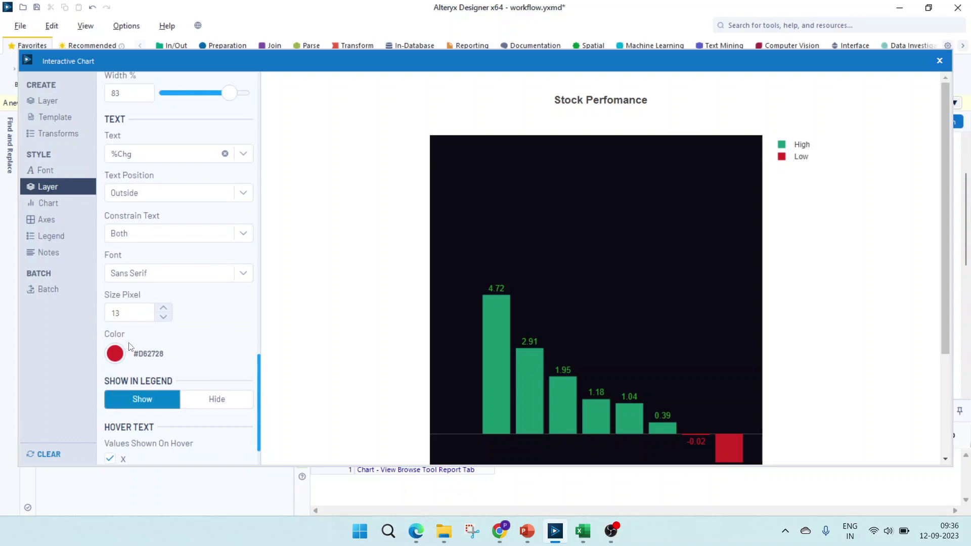
scroll(133, 349, down, 1)
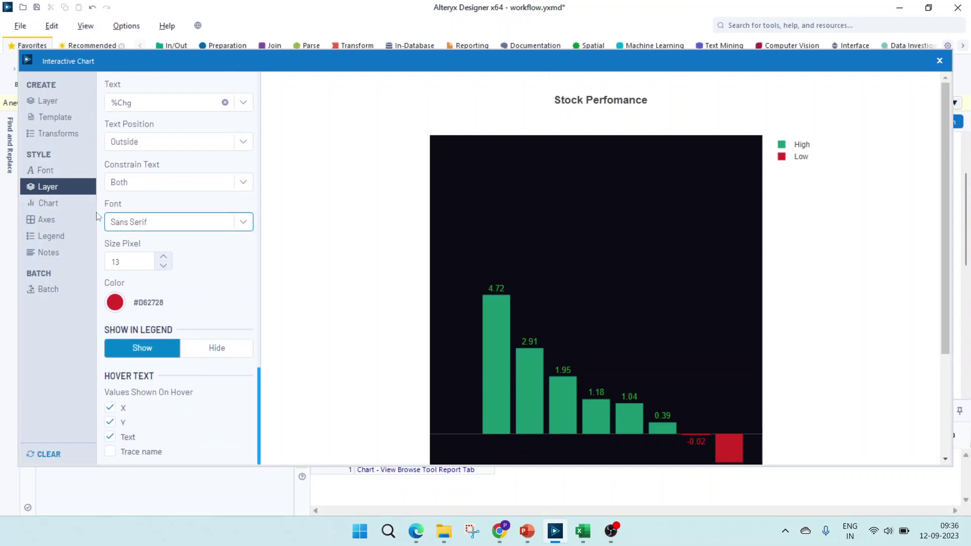
Review the bar chart's Stock Perfomance title, axes and legend settings
click(31, 203)
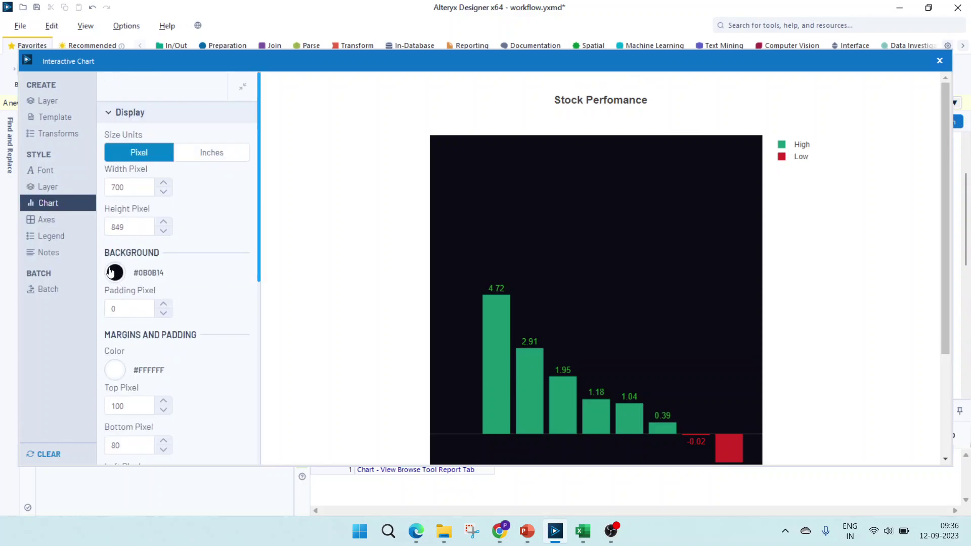
scroll(174, 349, down, 6)
drag(186, 362, 108, 354)
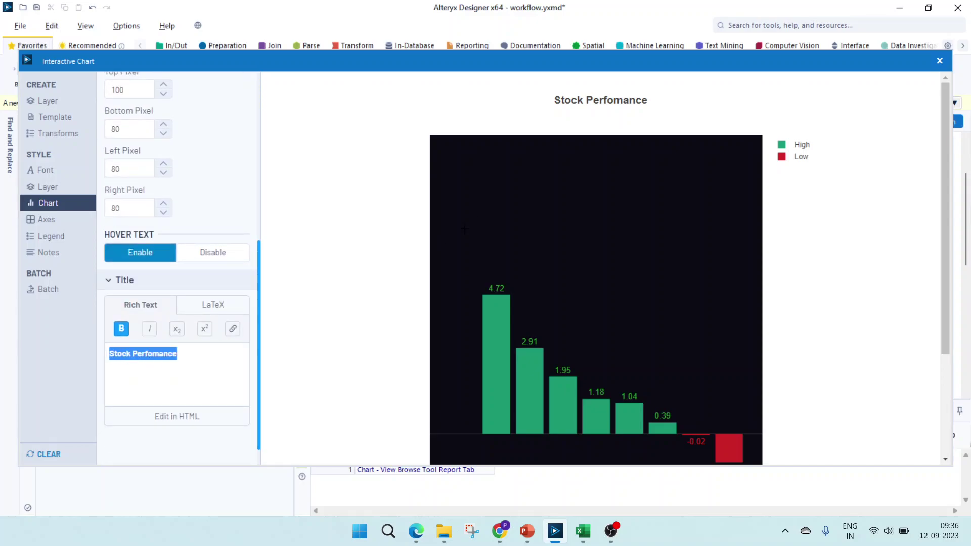
click(38, 219)
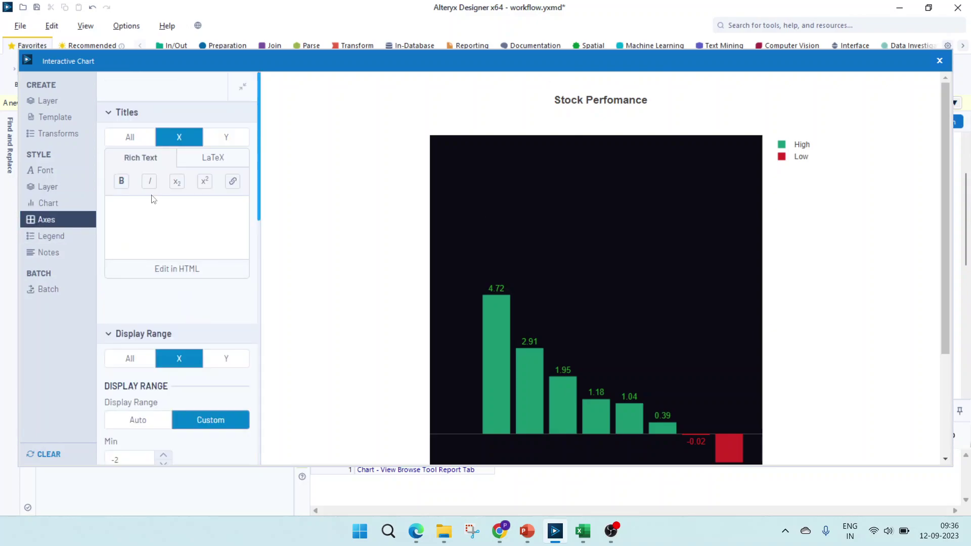
scroll(169, 373, down, 5)
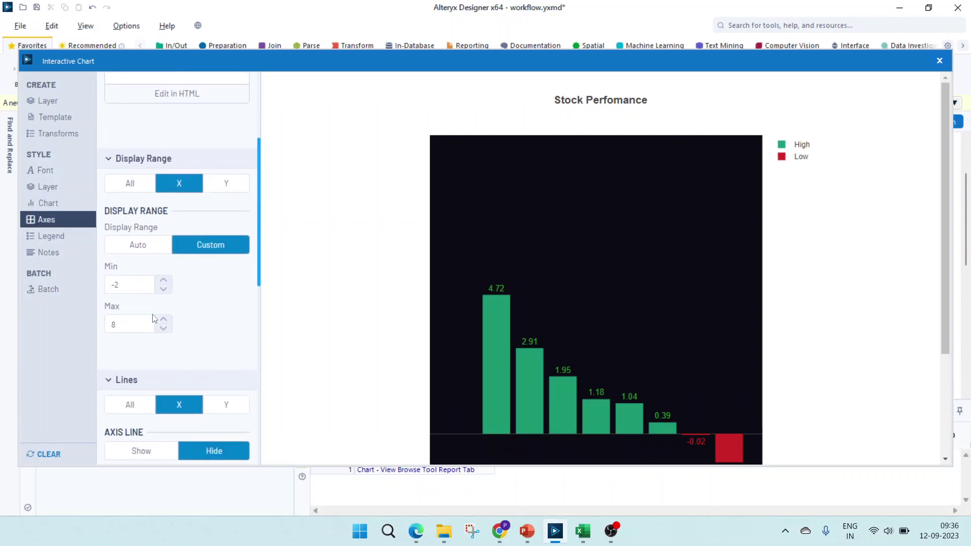
scroll(169, 373, down, 2)
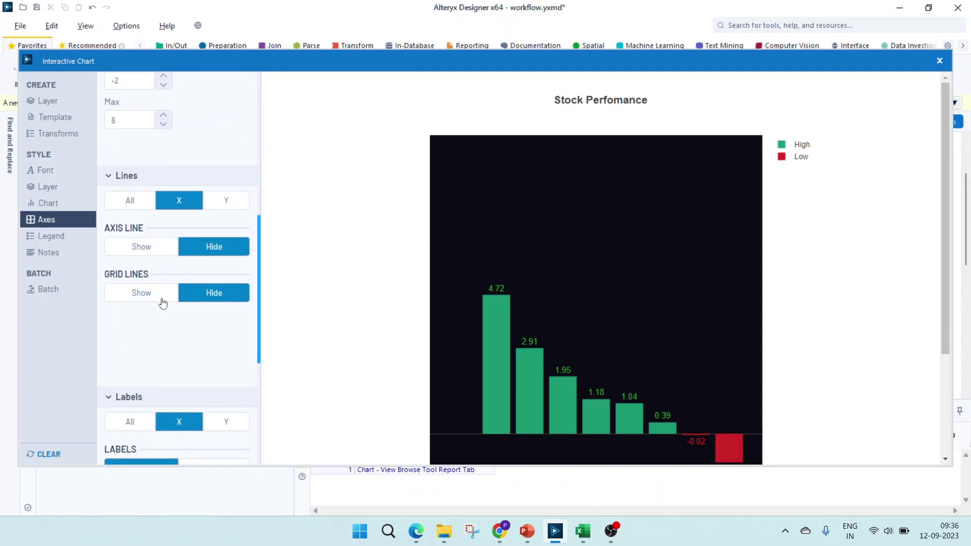
scroll(167, 324, down, 5)
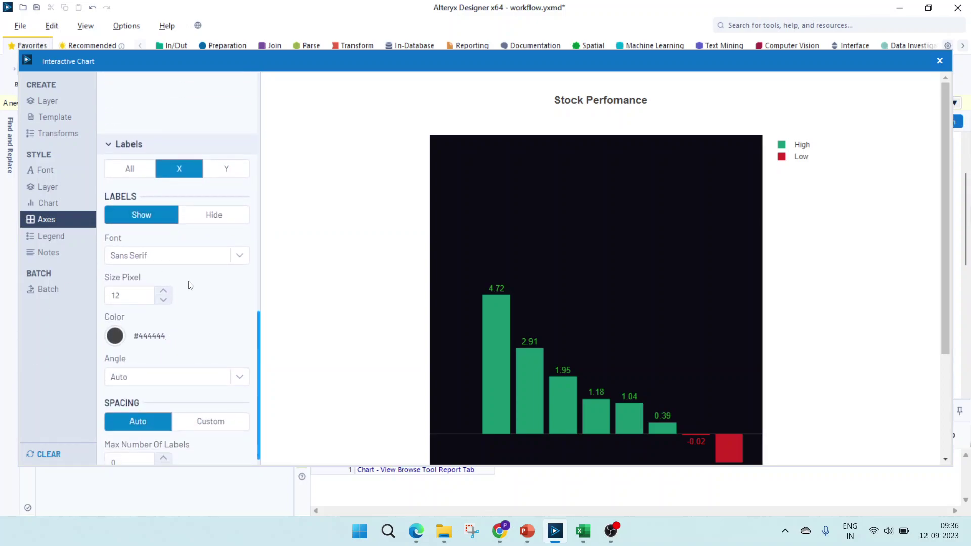
scroll(180, 348, down, 1)
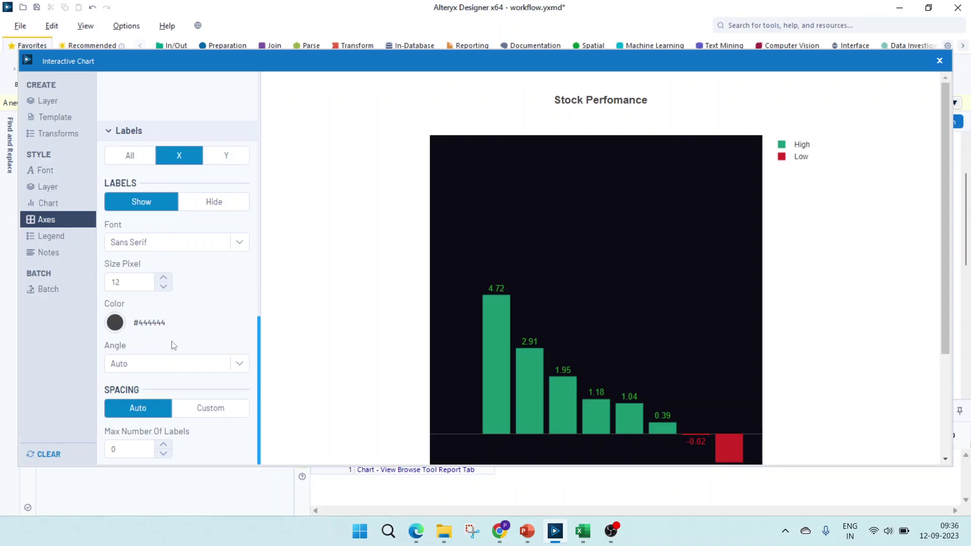
click(58, 237)
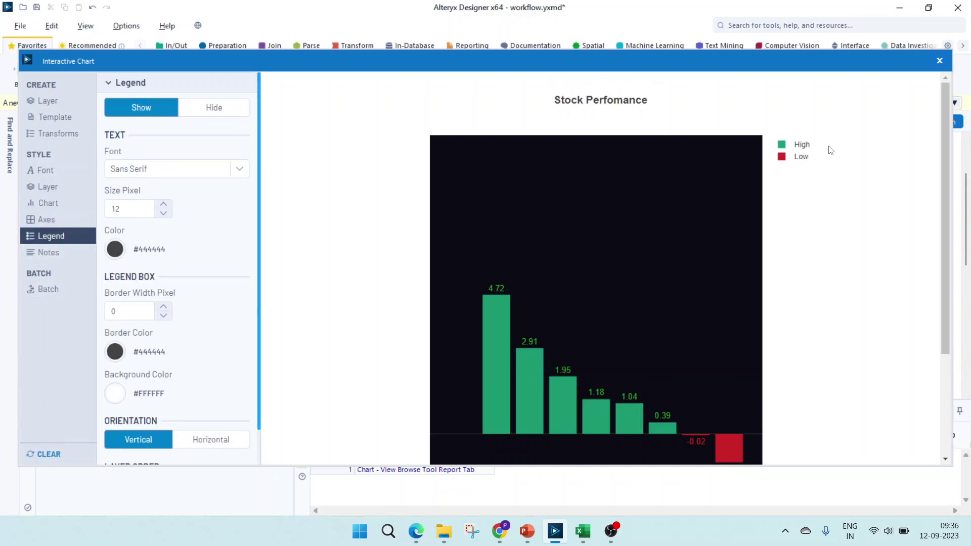
scroll(180, 354, down, 1)
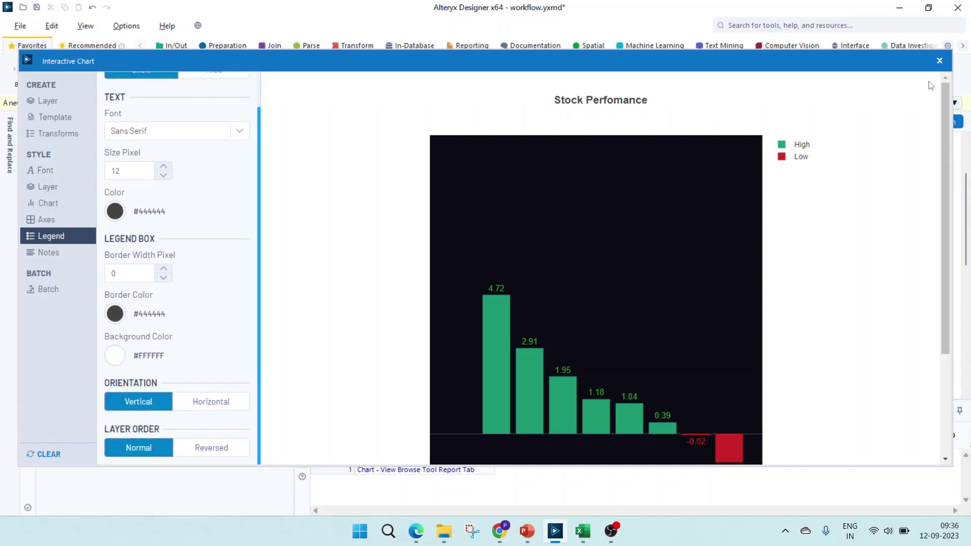
Close the chart configuration and scroll output.pdf to the Stock Day Change area chart
click(940, 62)
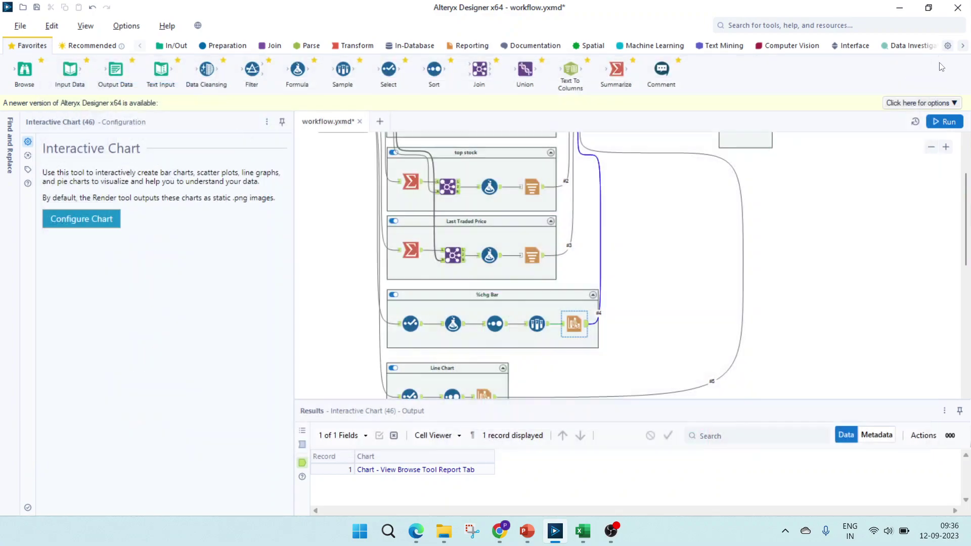
scroll(522, 333, down, 1)
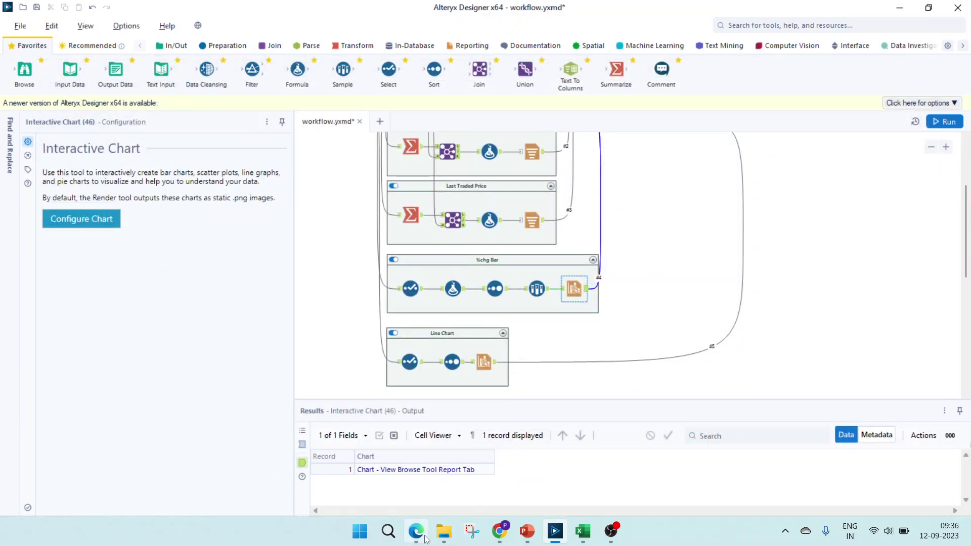
scroll(500, 399, down, 5)
scroll(500, 396, down, 6)
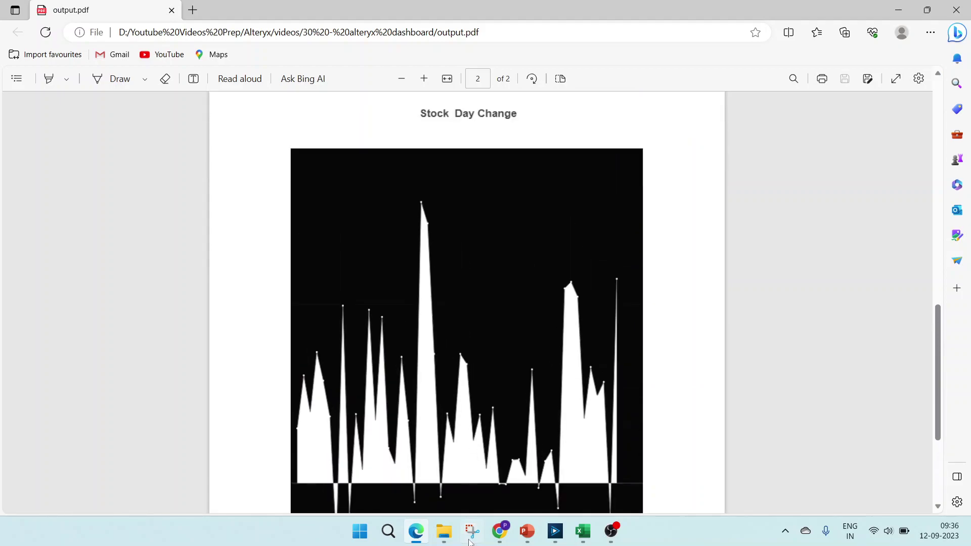
Inspect the Line Chart group's Select tool and its ascending Buy Price sort
click(555, 532)
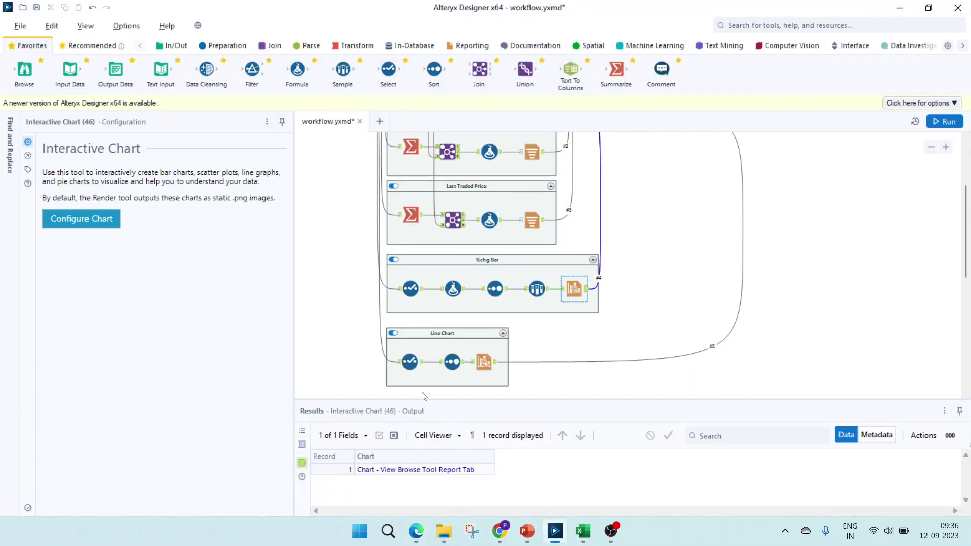
click(409, 362)
click(454, 367)
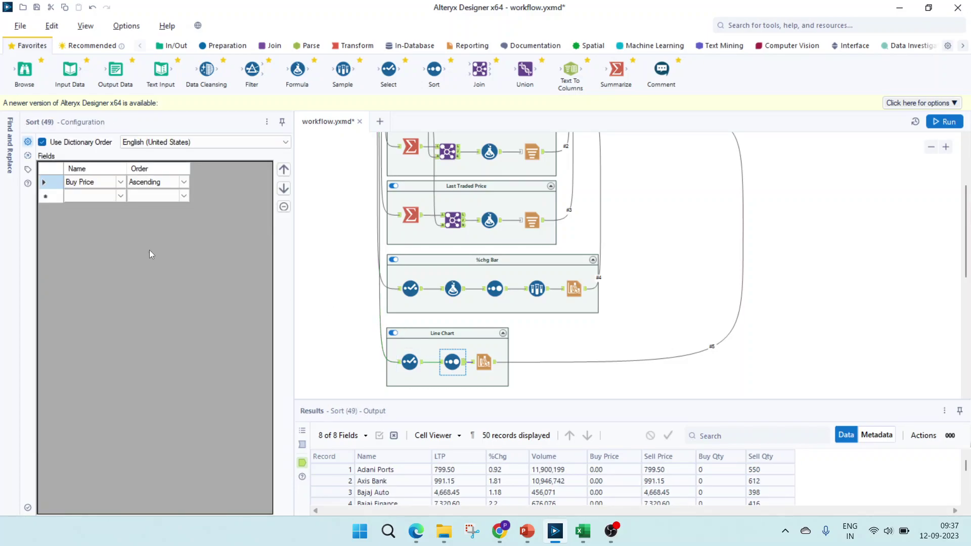
click(107, 186)
click(166, 185)
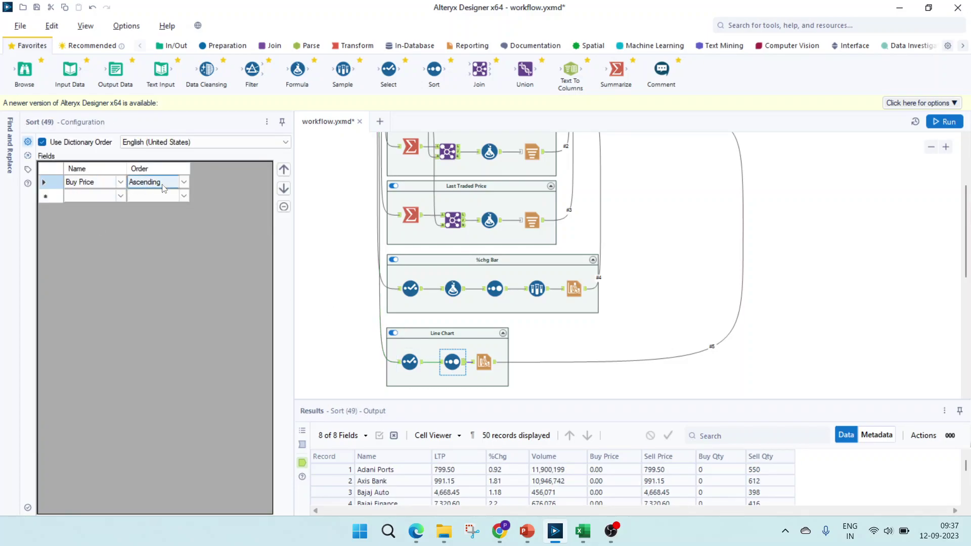
Open the Stock Day Change chart configuration showing the Stock Change Area layer
click(483, 361)
click(108, 221)
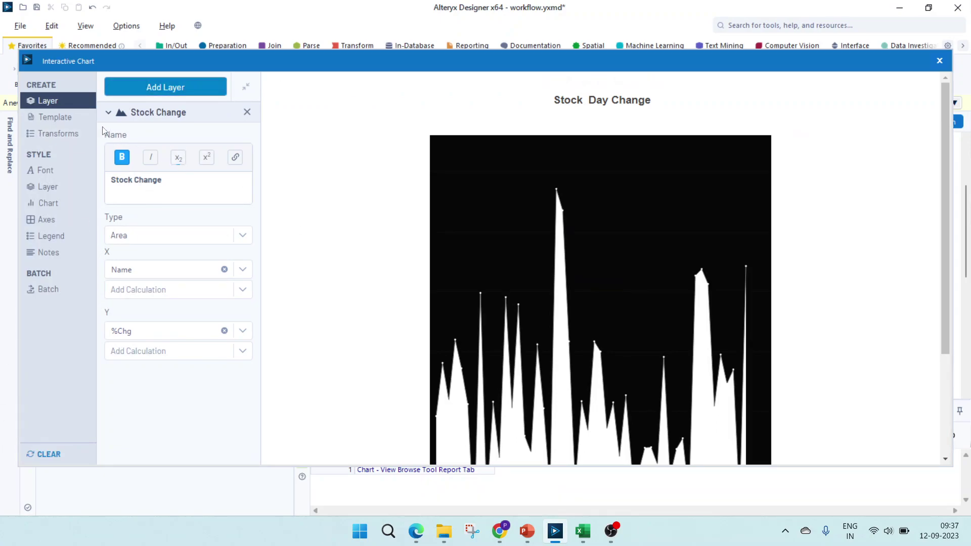
drag(177, 182, 115, 184)
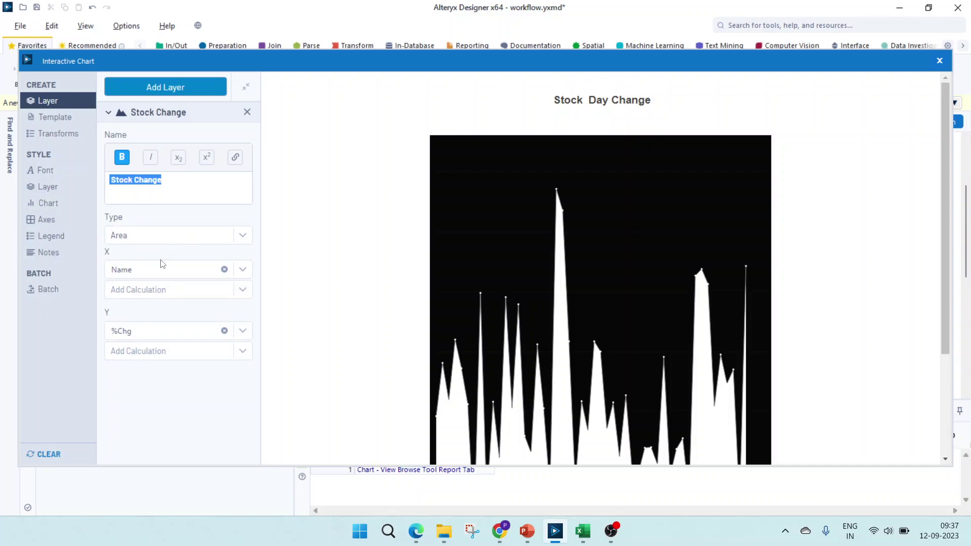
Remove the shaded area fill from the Stock Change layer's style
click(49, 133)
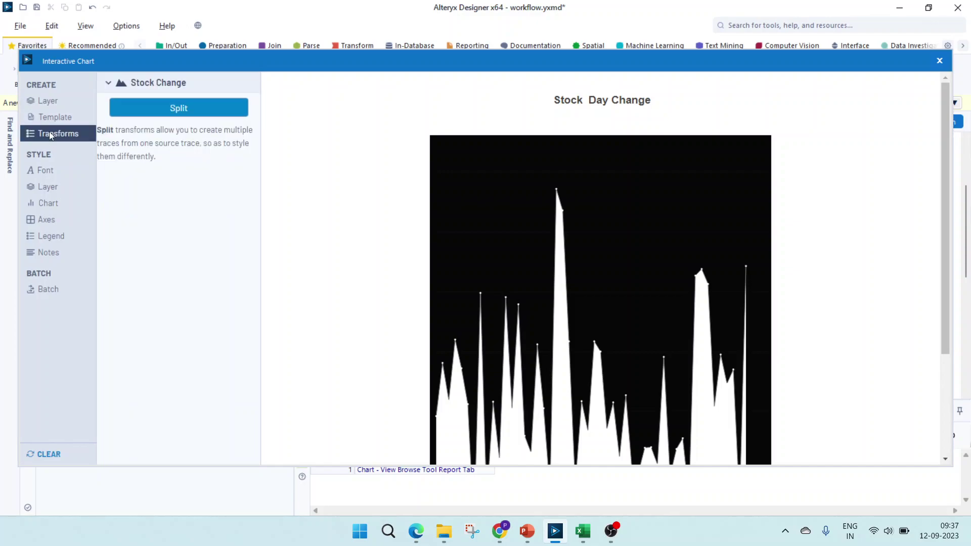
click(45, 187)
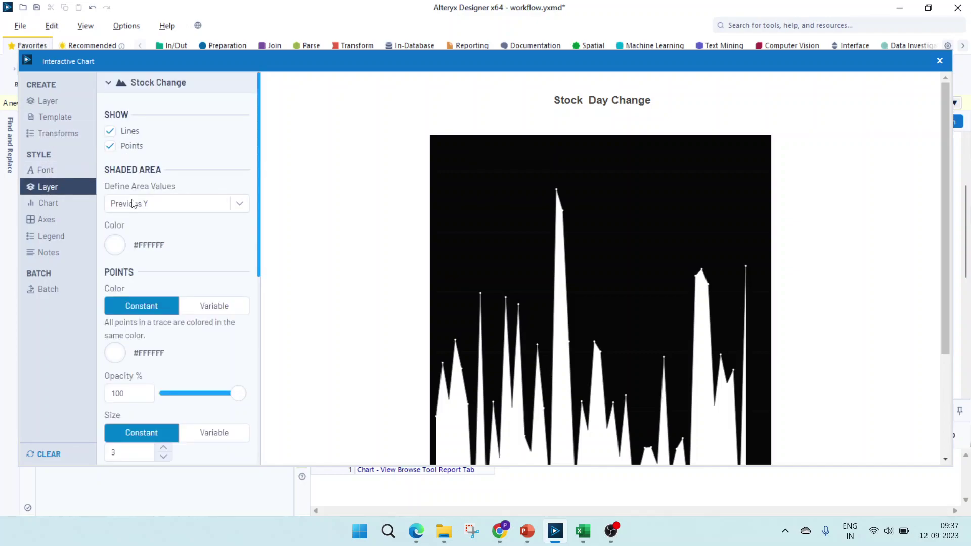
click(227, 209)
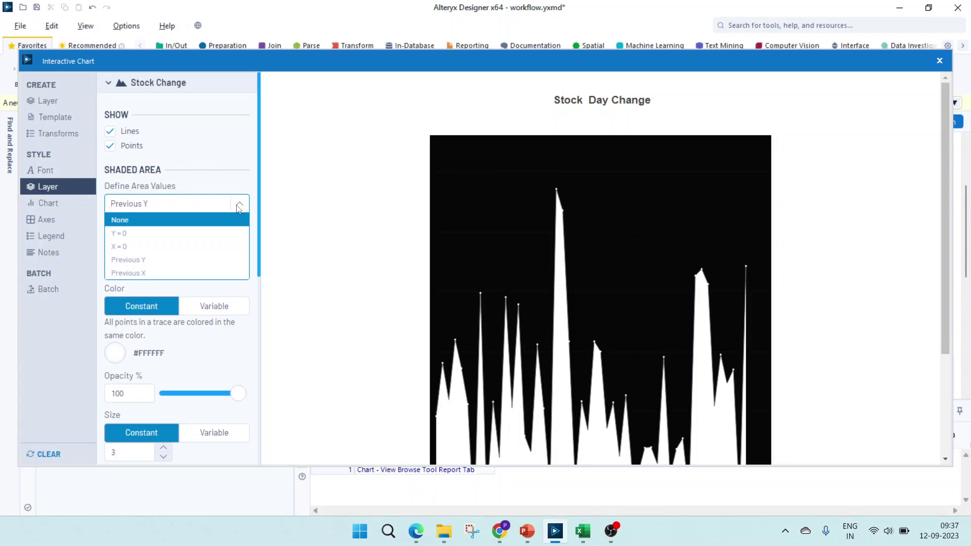
click(128, 222)
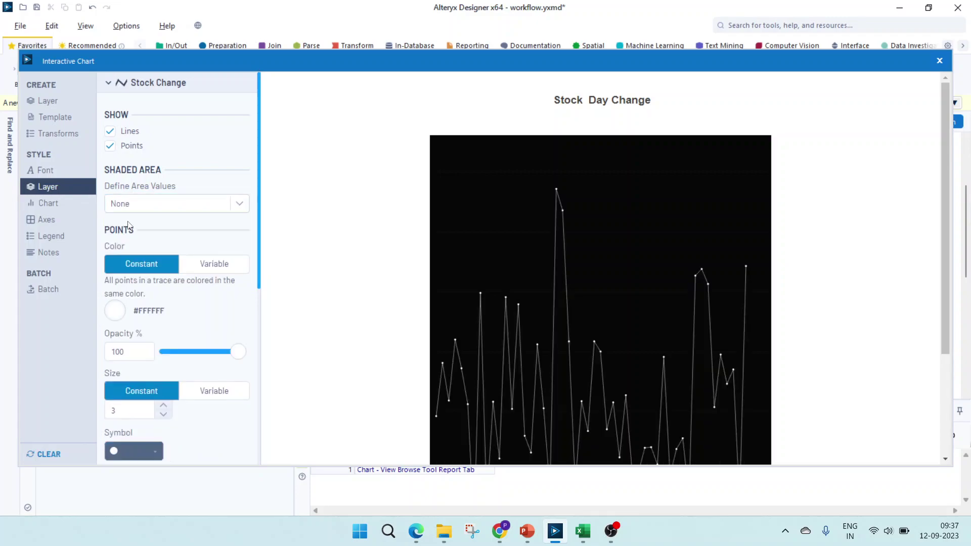
Keep both lines and points shown and set the point symbol to triangles
click(110, 133)
click(110, 132)
click(111, 146)
click(111, 148)
scroll(158, 369, down, 6)
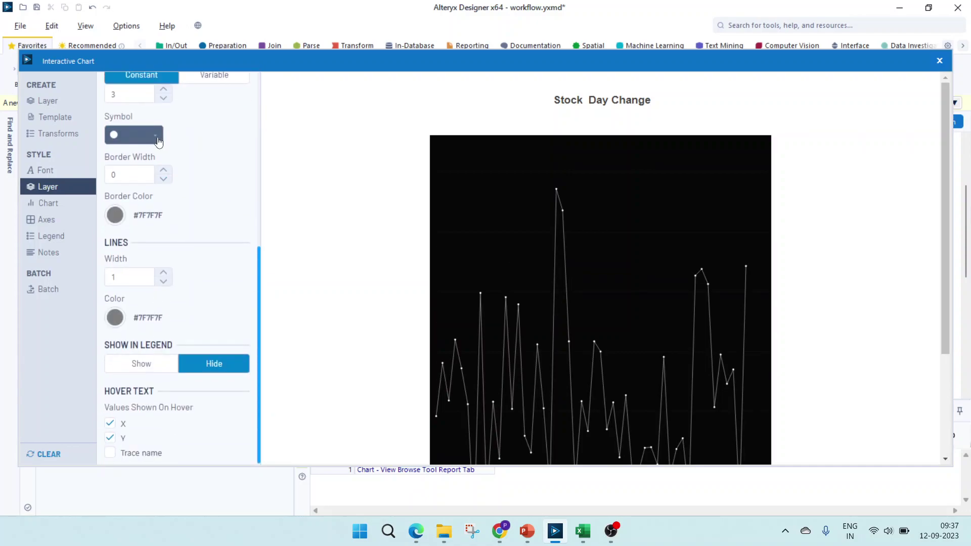
click(156, 137)
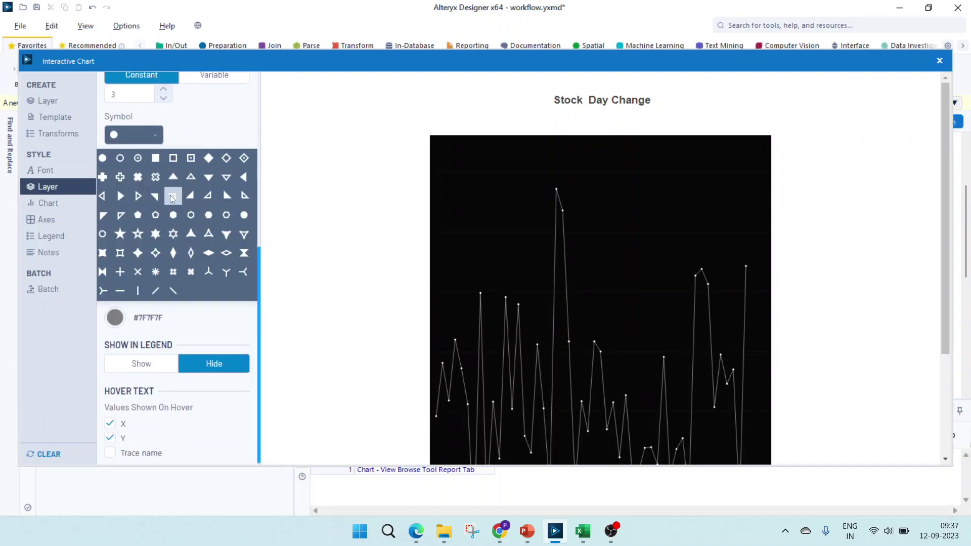
click(191, 227)
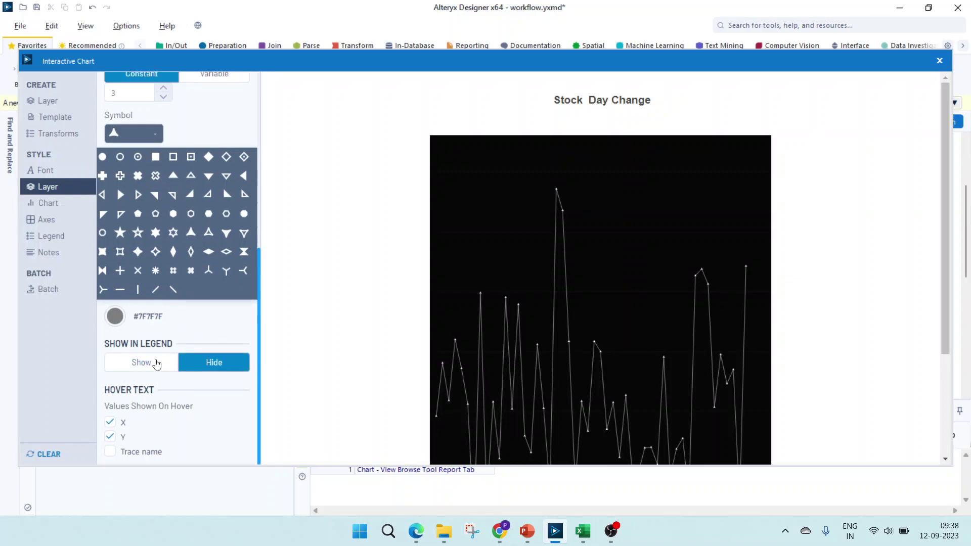
Review the Stock Day Change chart title, axis and legend settings, then close the chart editor
click(56, 208)
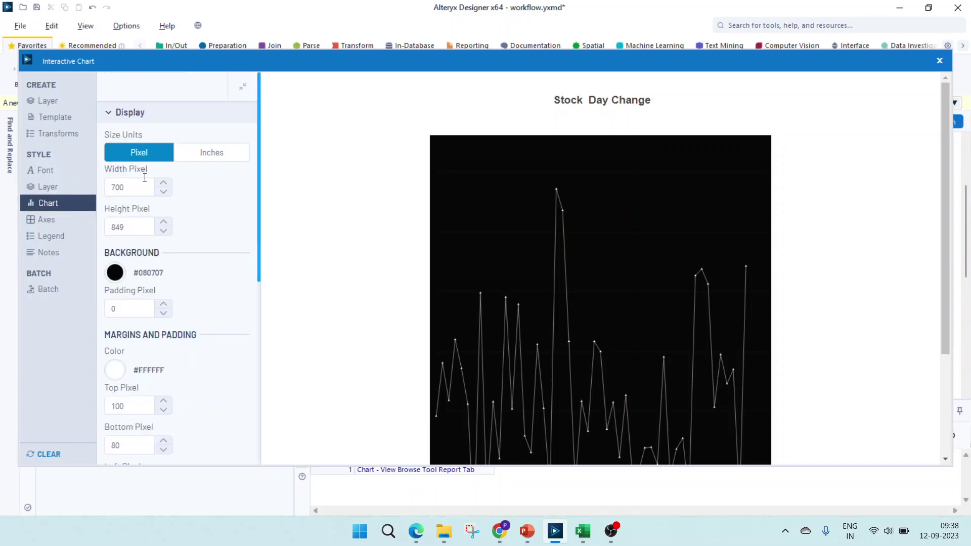
scroll(124, 342, down, 7)
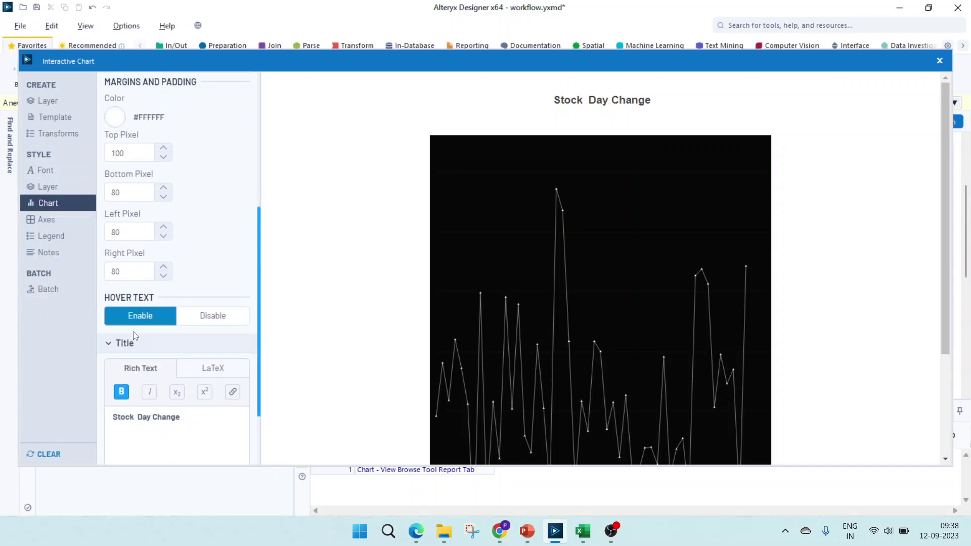
drag(192, 350, 117, 332)
click(49, 221)
scroll(178, 364, down, 10)
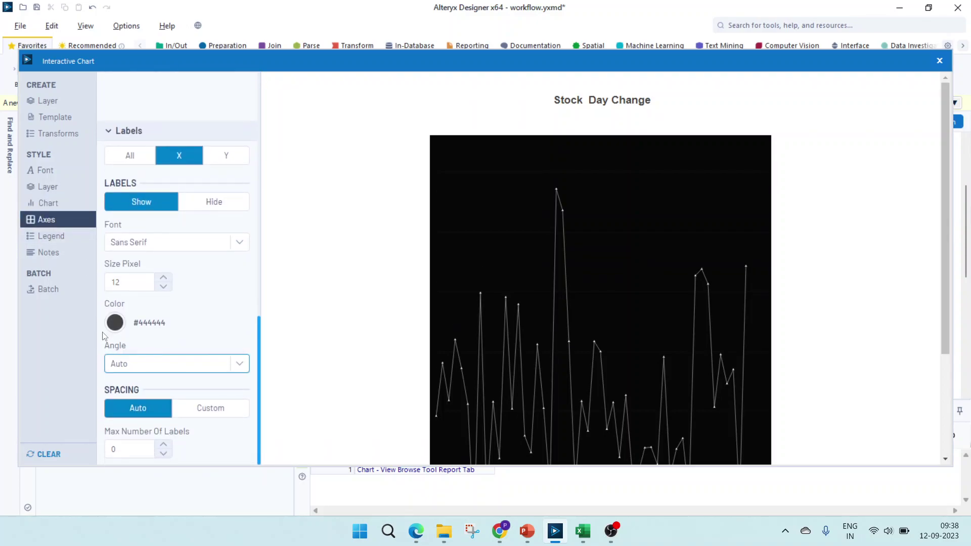
click(64, 236)
scroll(177, 350, down, 1)
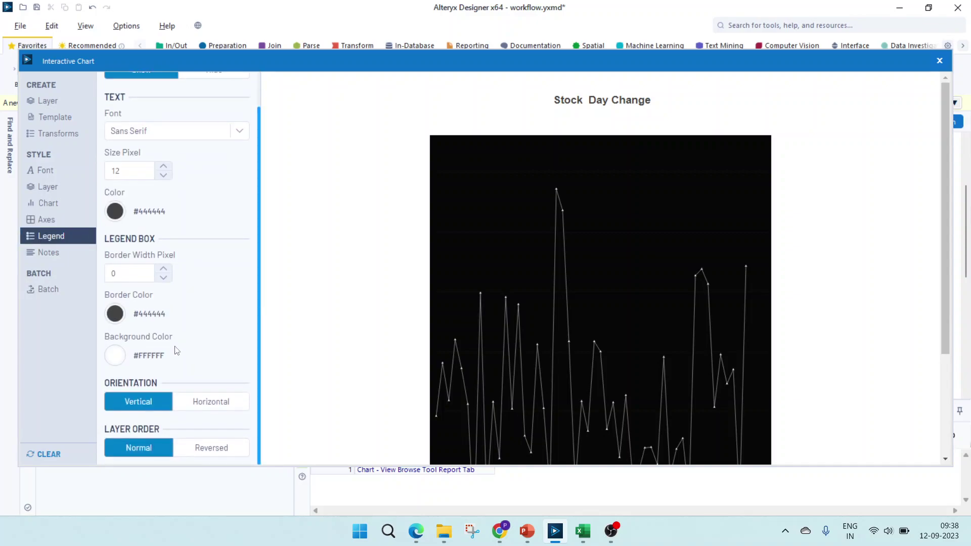
click(940, 61)
scroll(664, 322, up, 3)
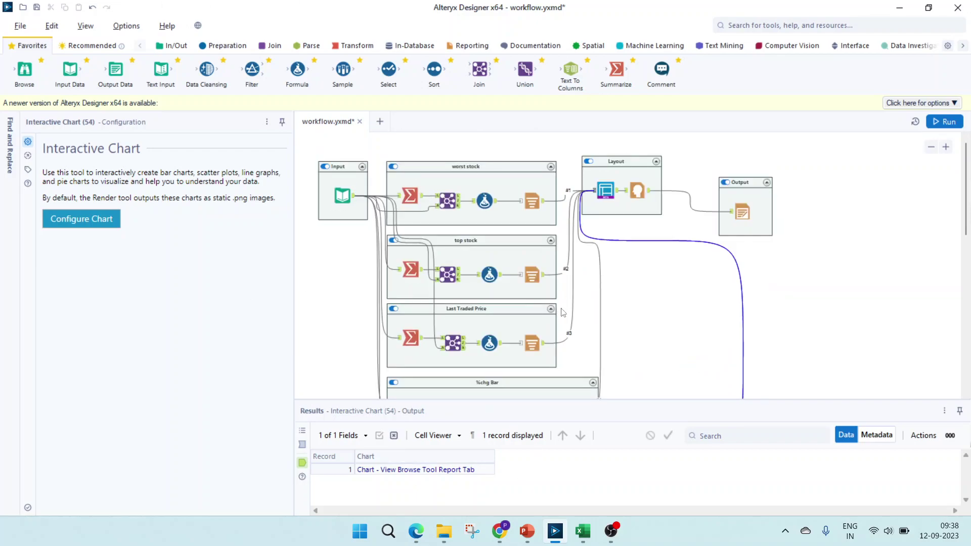
Open the Visual Layout editor and inspect how the KPI cards and charts are arranged
click(609, 193)
click(608, 193)
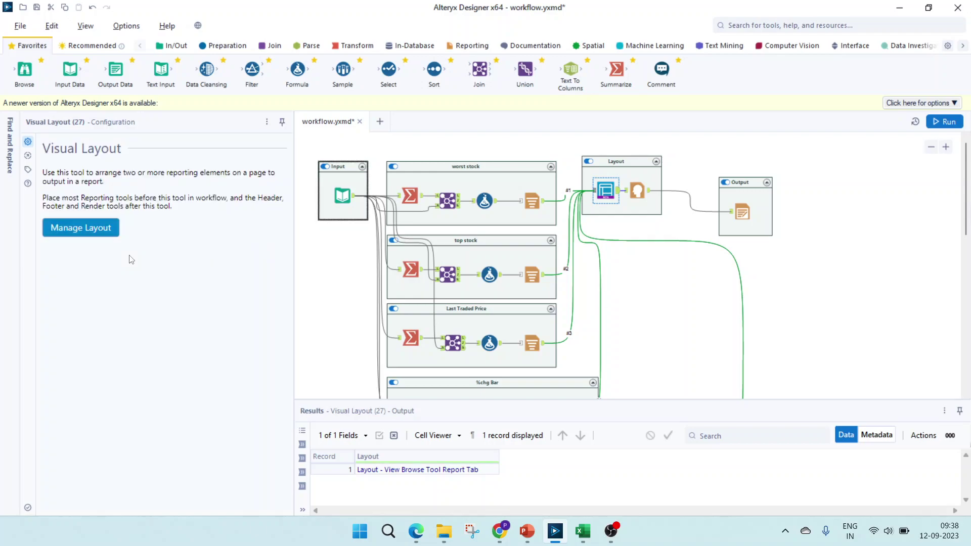
click(94, 231)
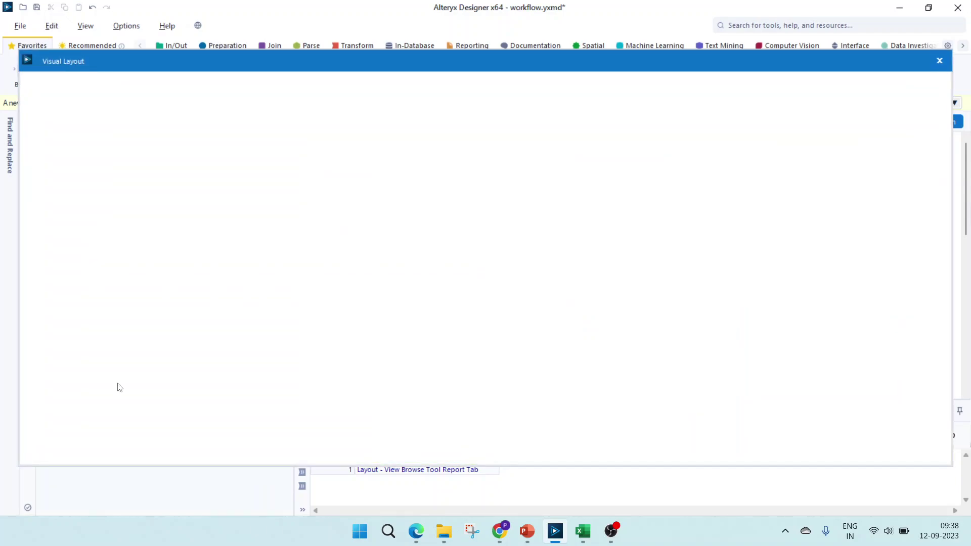
mouse_move(380, 170)
mouse_move(378, 228)
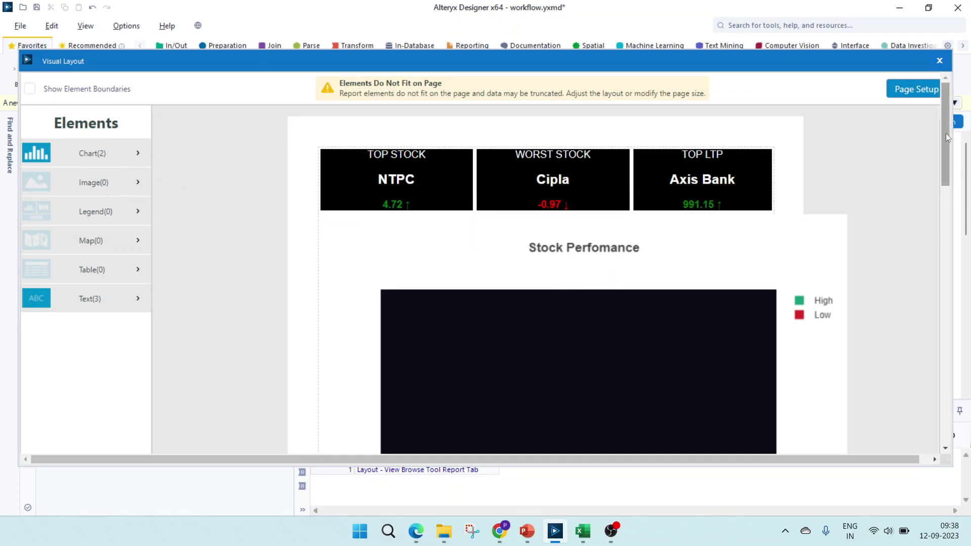
mouse_move(690, 190)
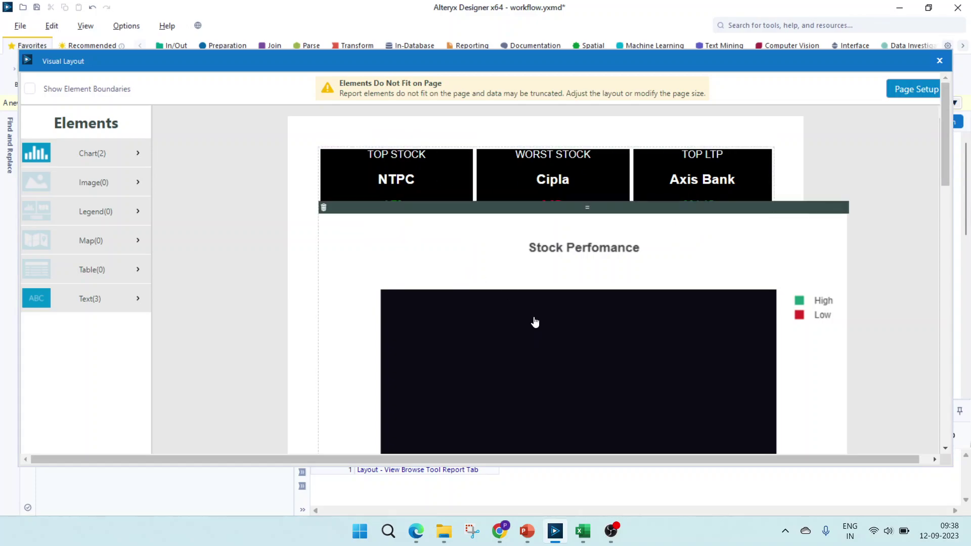
scroll(535, 321, down, 5)
scroll(711, 325, down, 8)
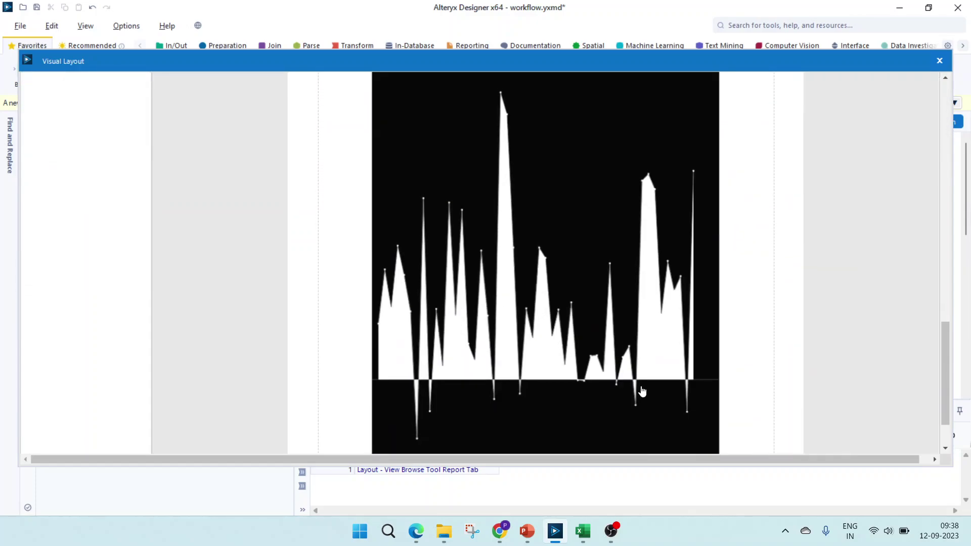
drag(945, 347, 941, 99)
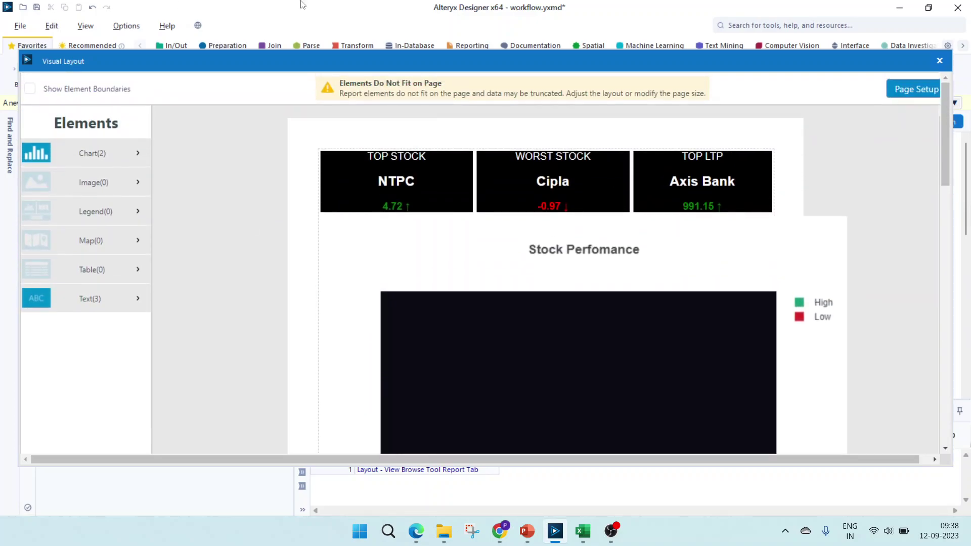
Check paper size and orientation in Page Setup, close the editor, and select Report Header
click(911, 98)
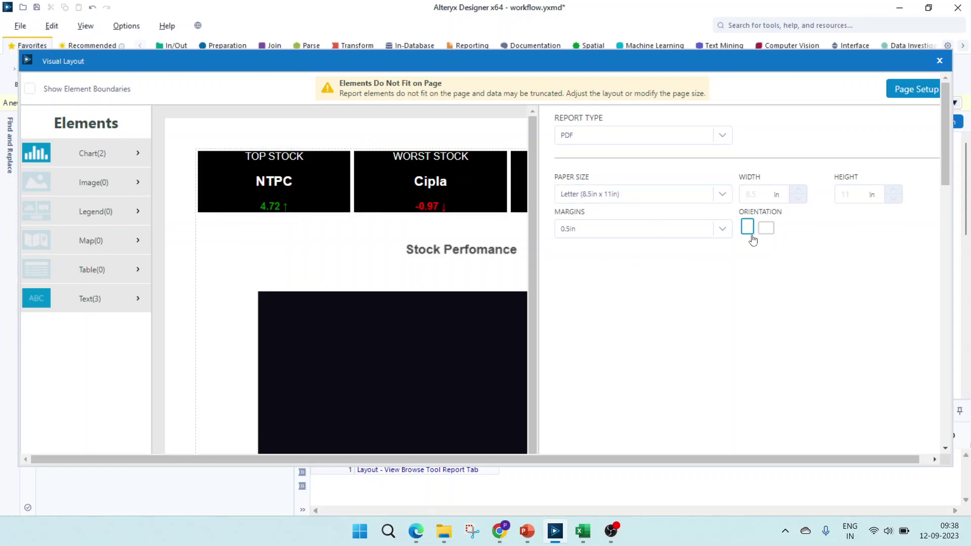
click(940, 60)
click(639, 192)
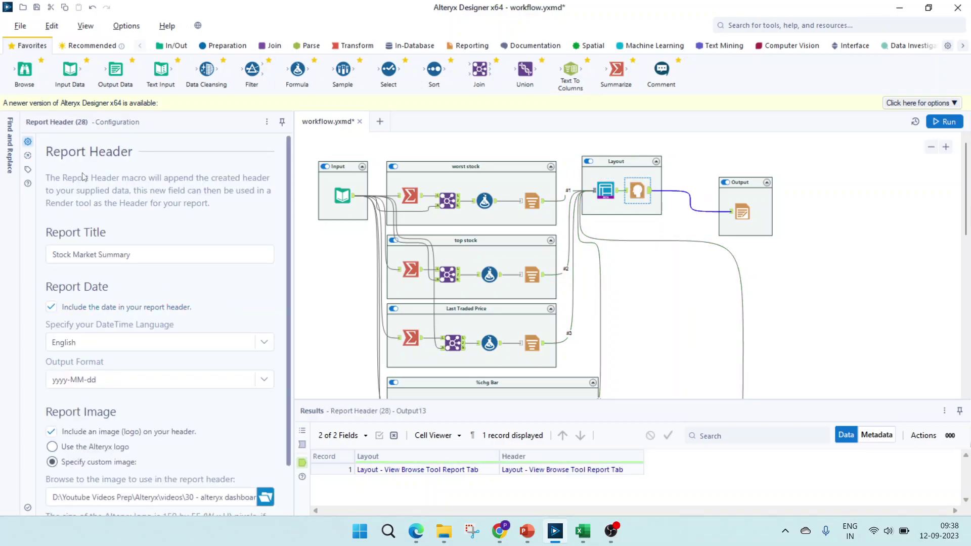
View output.pdf's Stock Market Summary header dated 2023-09-12 with the moneycontrol logo
click(415, 531)
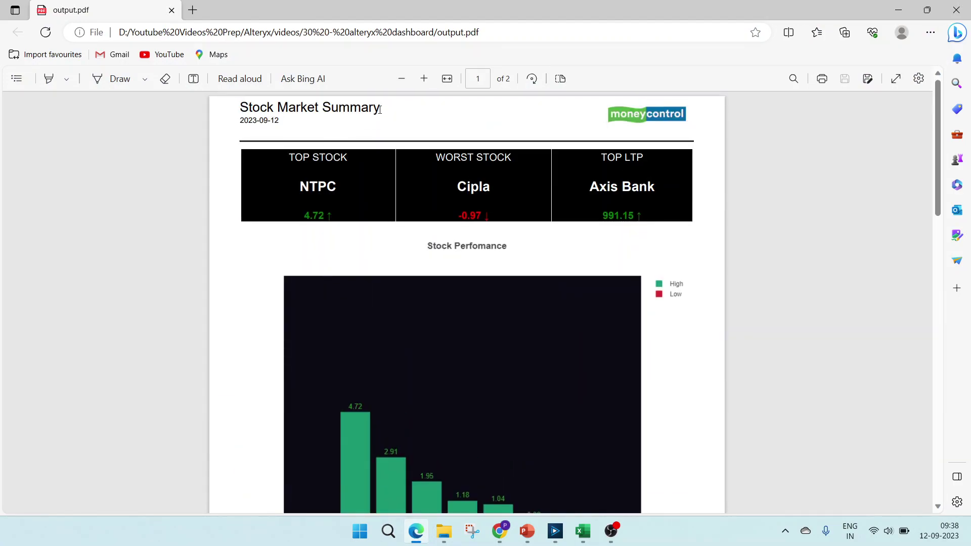
drag(381, 108, 375, 107)
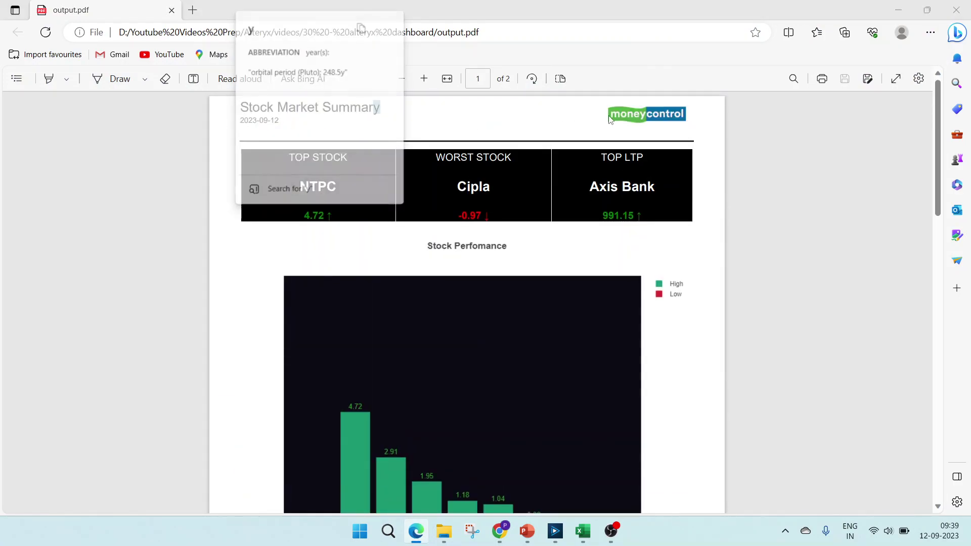
click(327, 283)
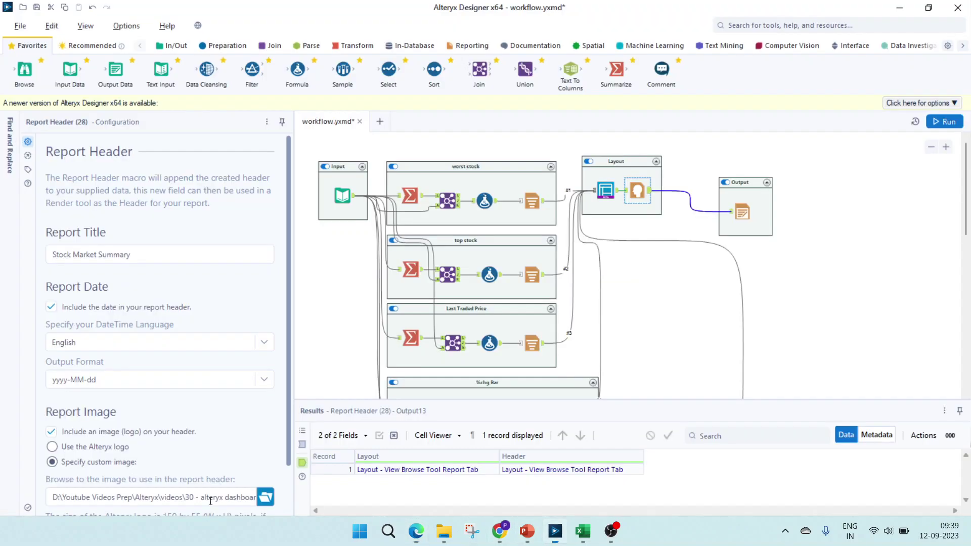
Verify the Render tool keeps Layout as its data field and Header as its page header
click(555, 531)
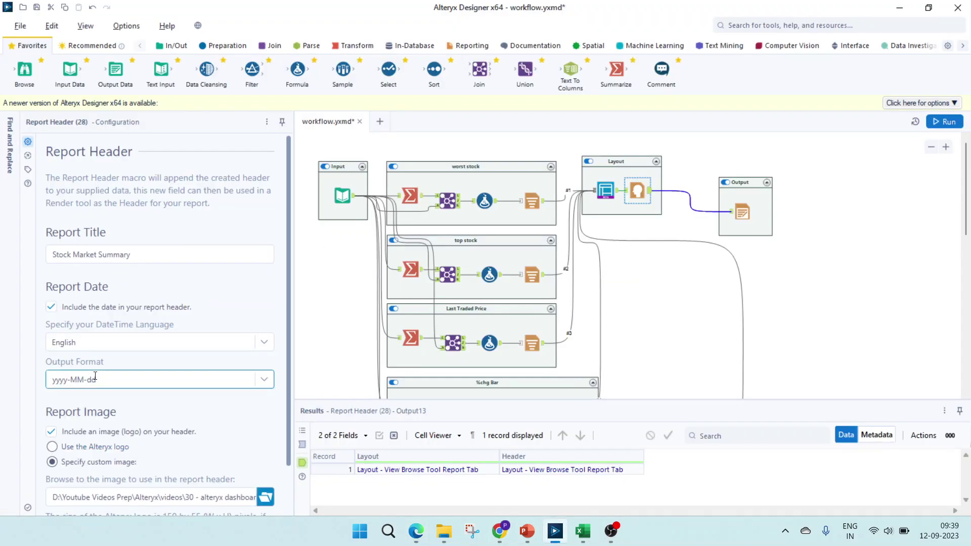
scroll(110, 423, down, 1)
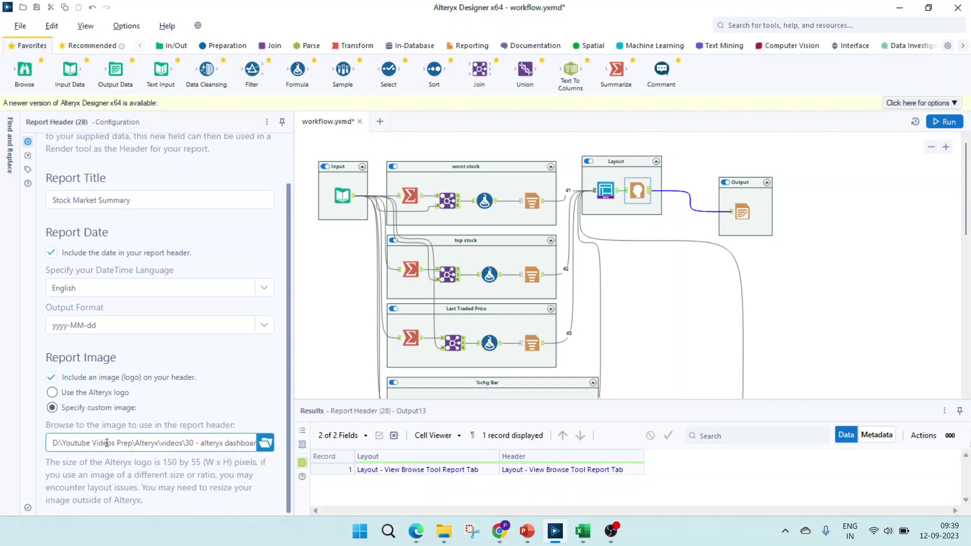
click(740, 215)
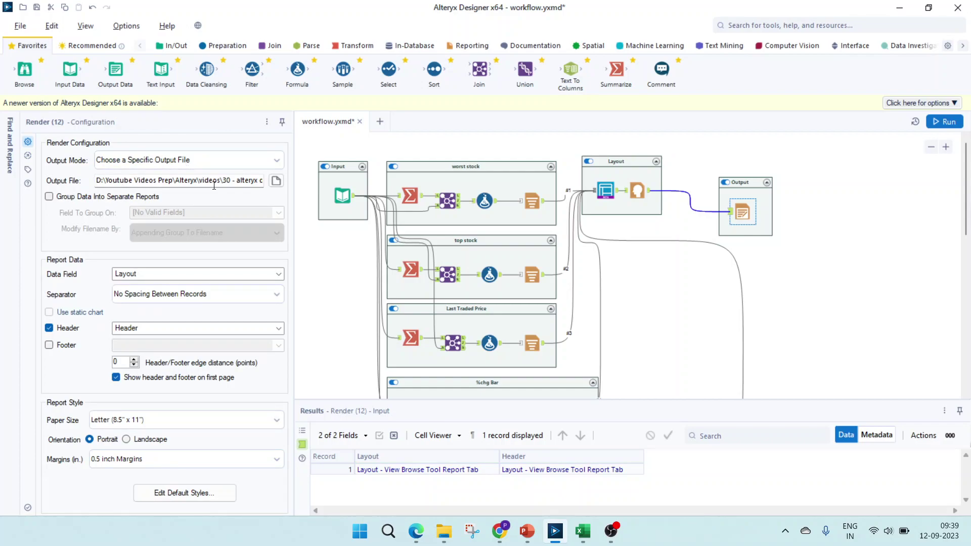
click(151, 275)
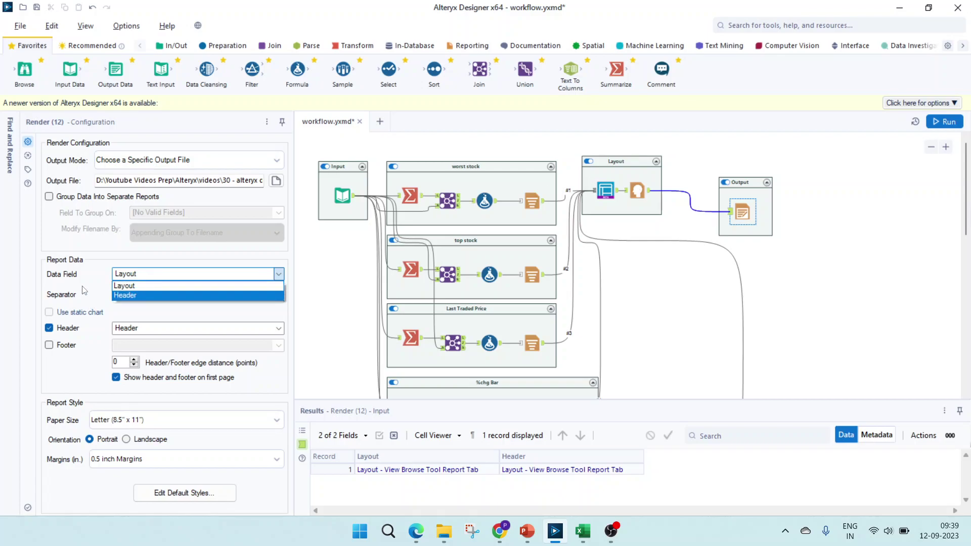
click(133, 286)
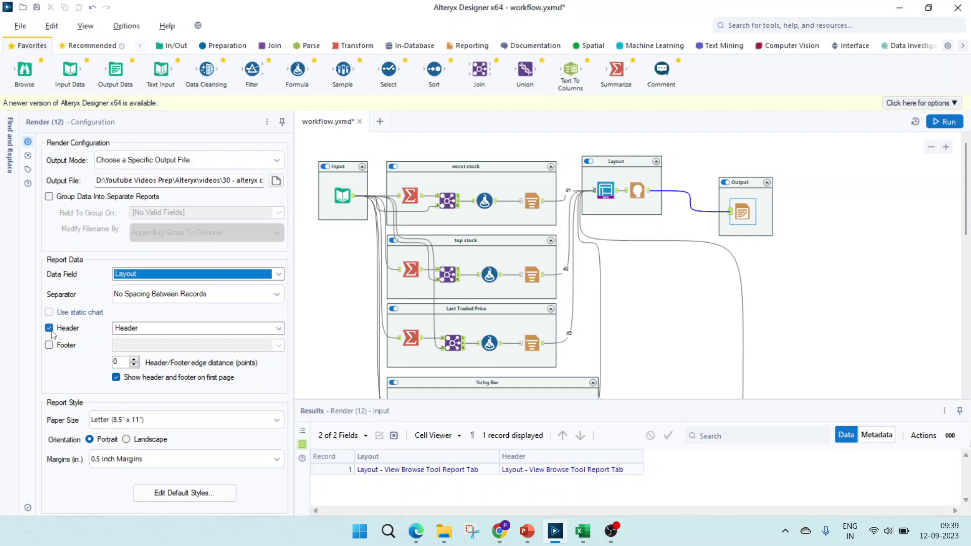
click(155, 329)
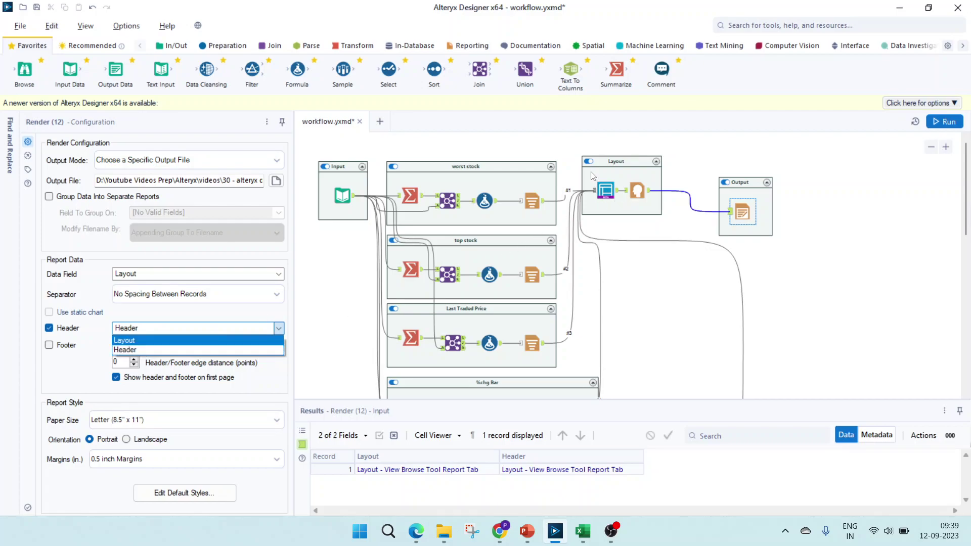
click(633, 193)
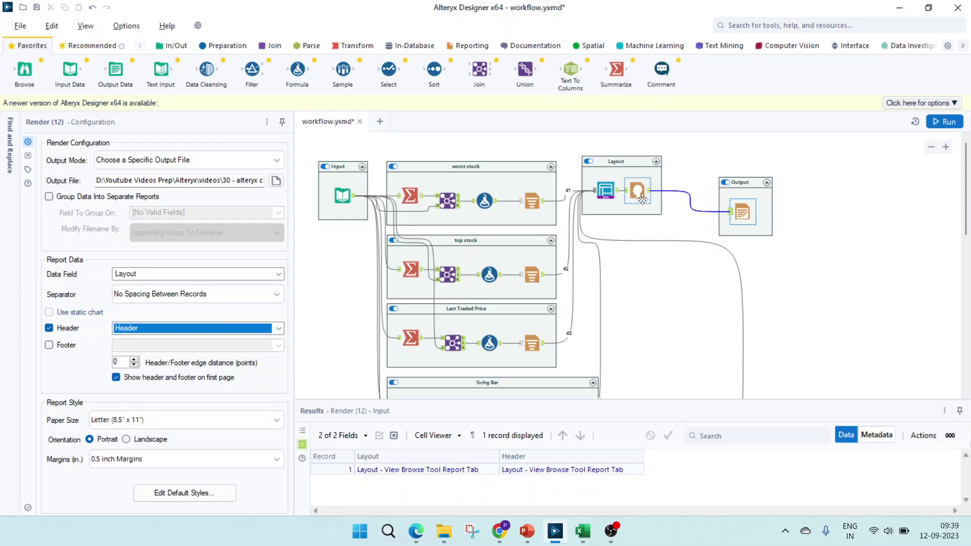
click(744, 209)
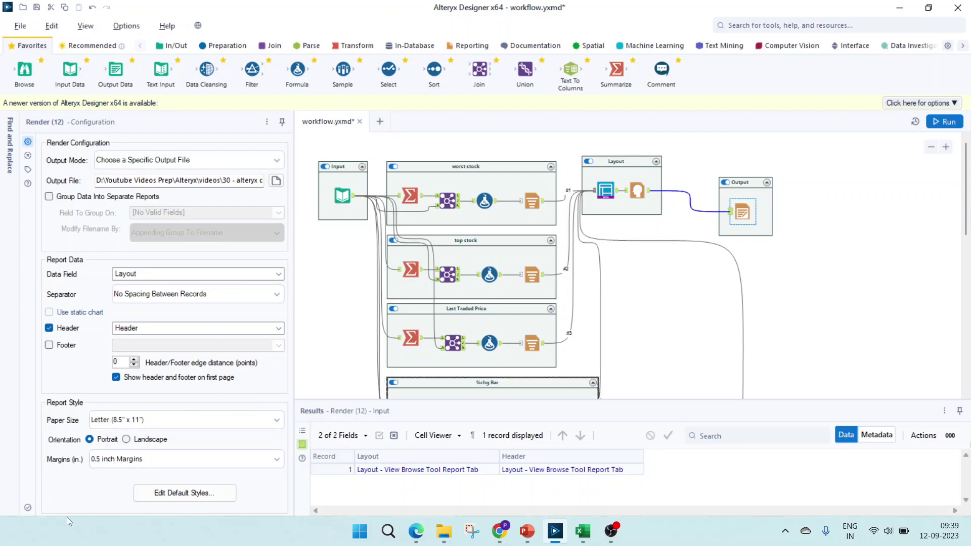
Review output.pdf in Edge, from the NTPC, Cipla and Axis Bank cards down to the Stock Day Change page
click(424, 537)
scroll(417, 363, down, 4)
scroll(419, 379, up, 4)
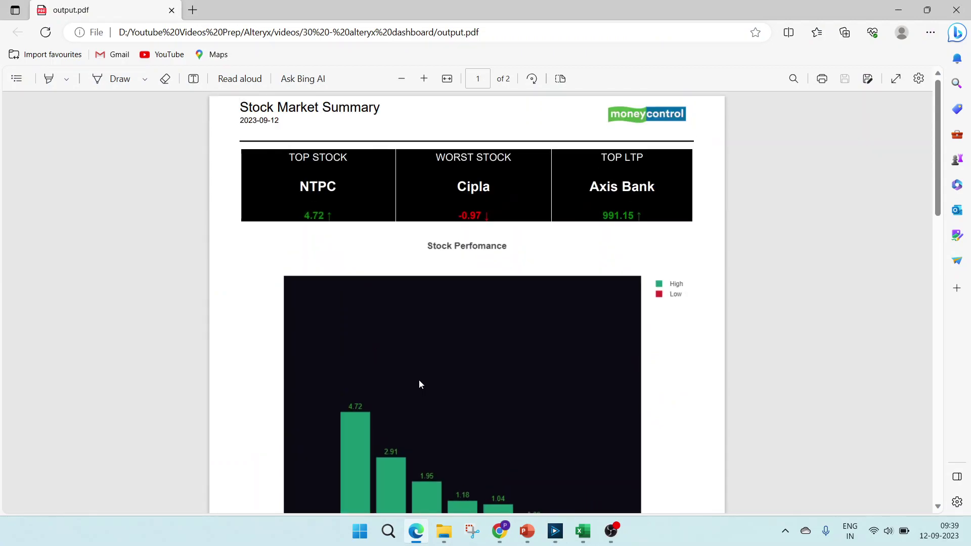
scroll(419, 385, down, 8)
scroll(420, 385, up, 5)
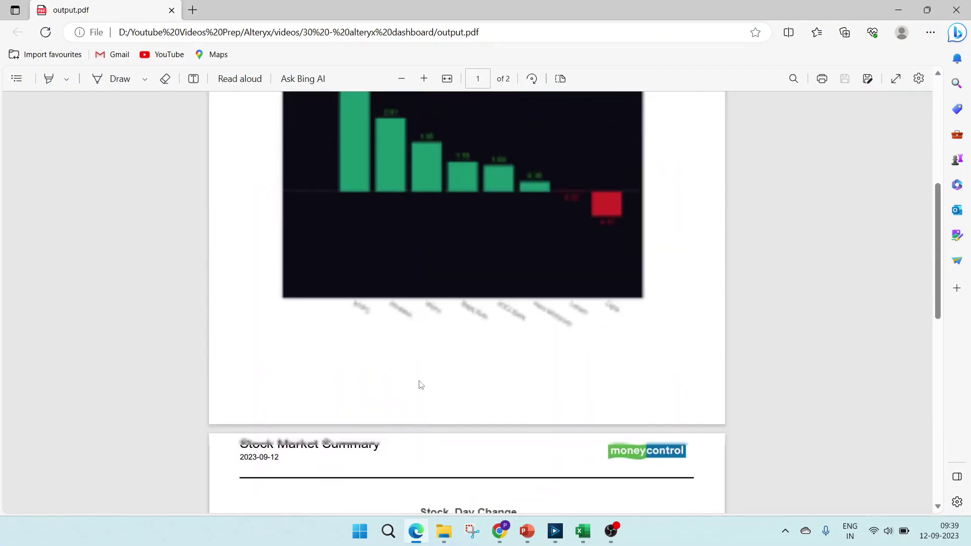
scroll(419, 386, down, 5)
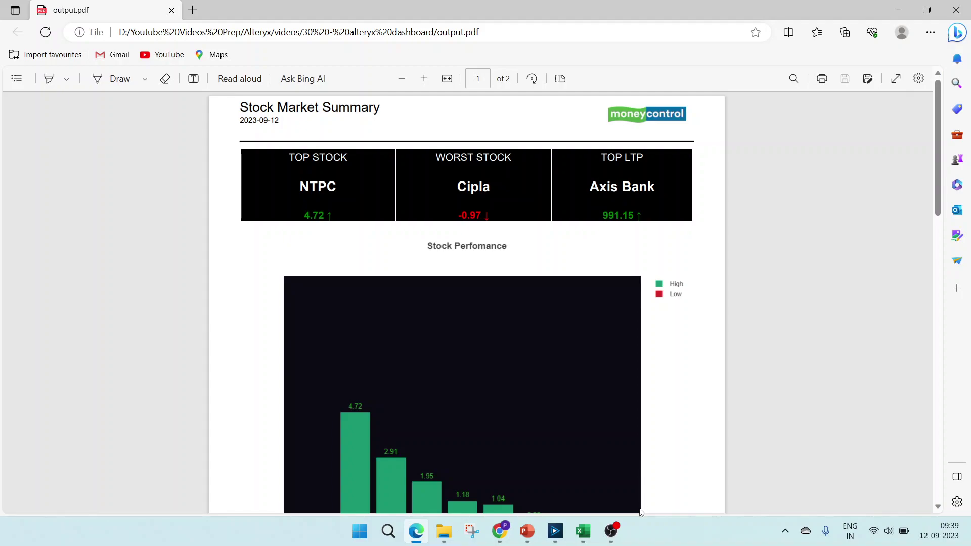
click(611, 529)
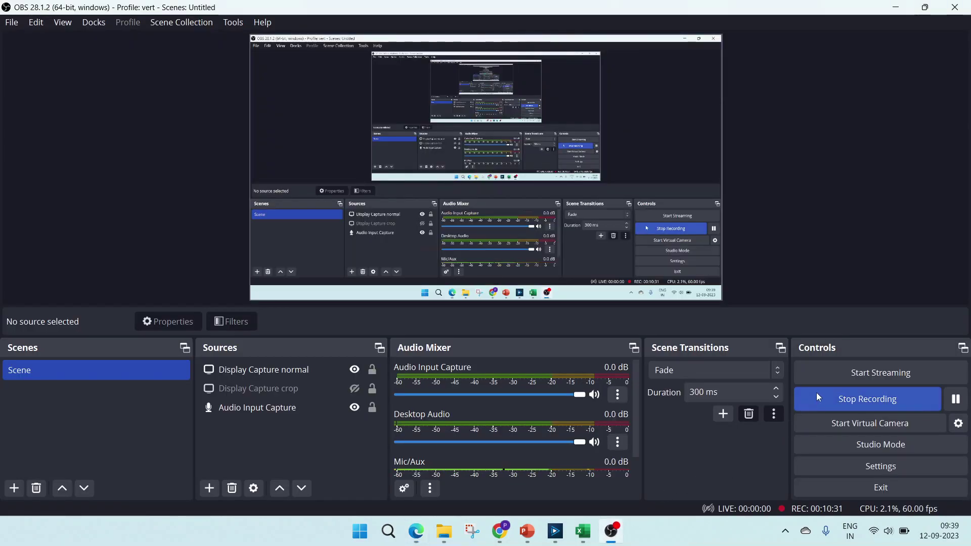